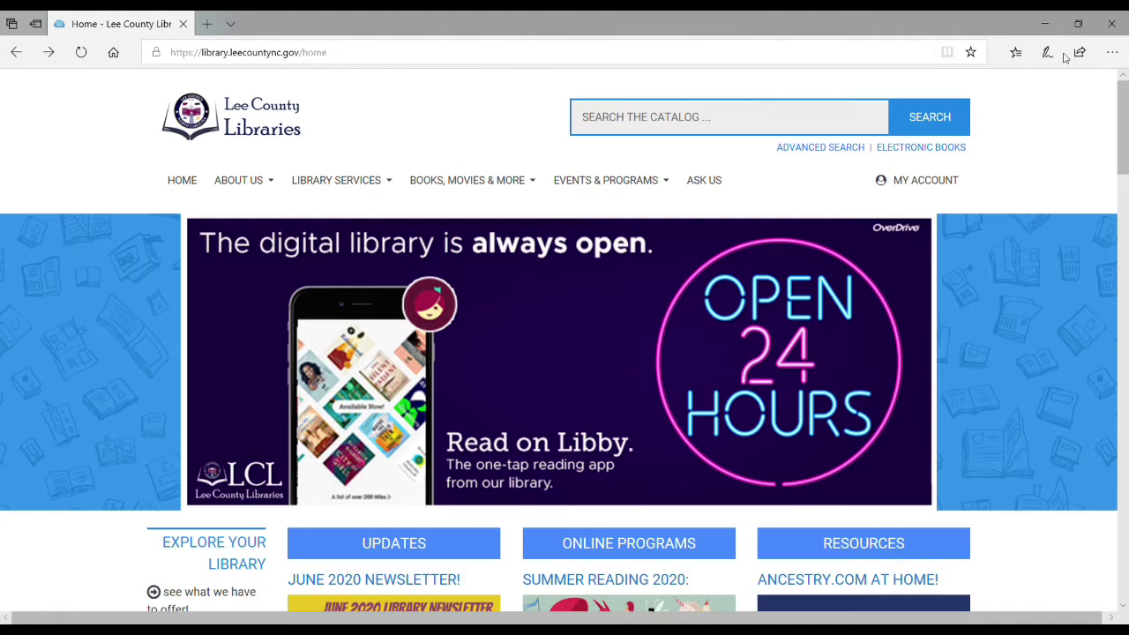
# Step: Open Ancestry.com at home from the Lee County Libraries site and log in with the library barcode and PIN
pyautogui.moveTo(1120, 117); pyautogui.dragTo(1119, 196)
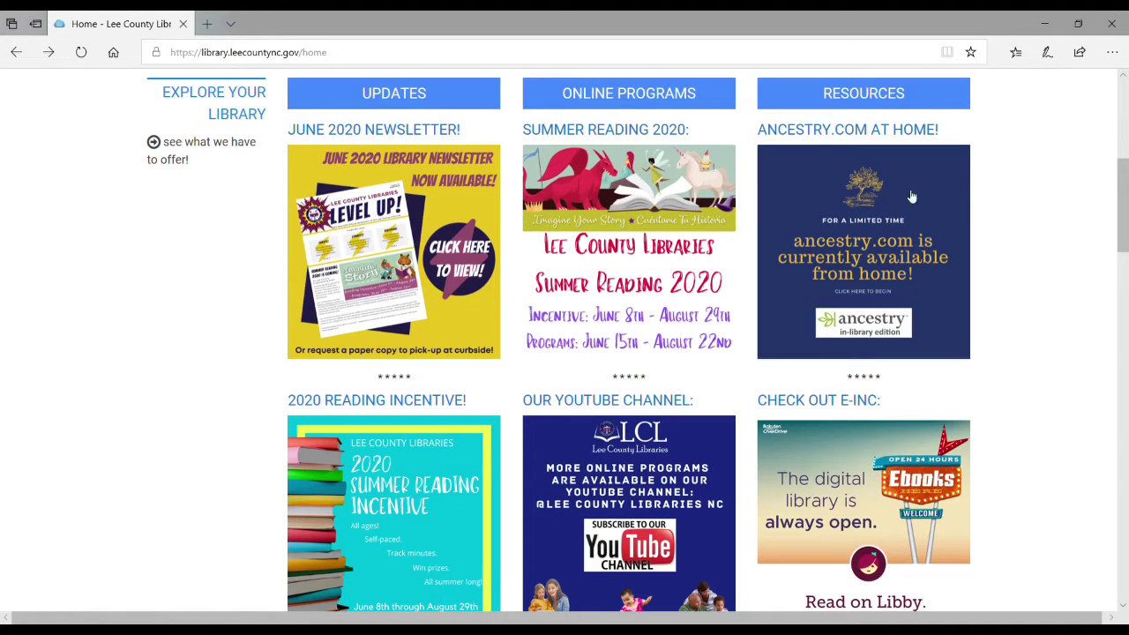
pyautogui.click(861, 207)
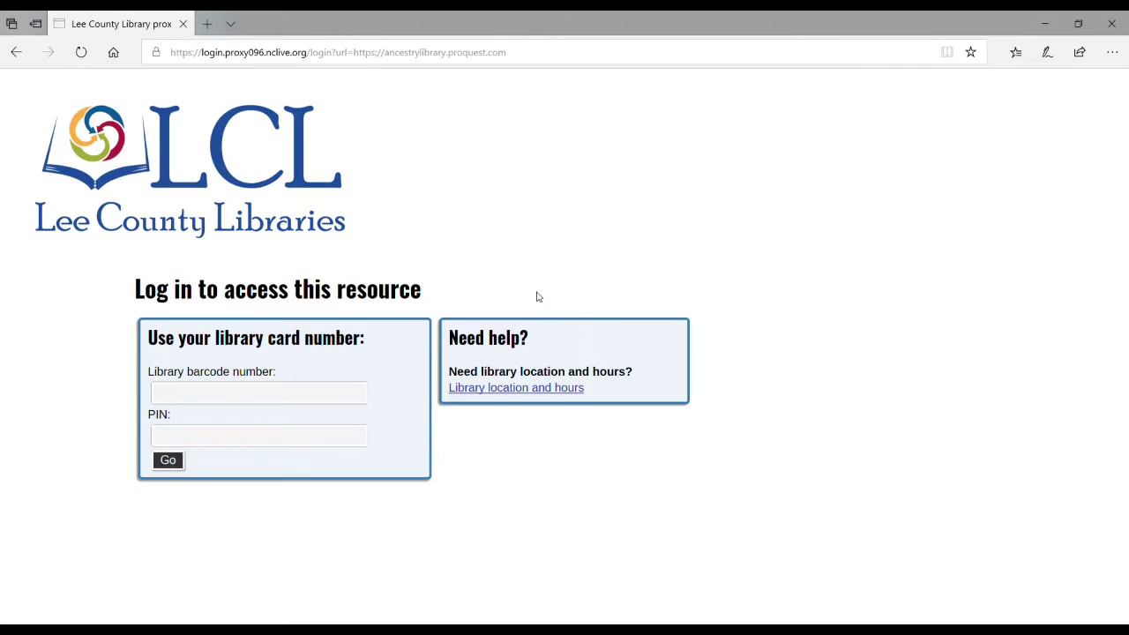
pyautogui.click(256, 399)
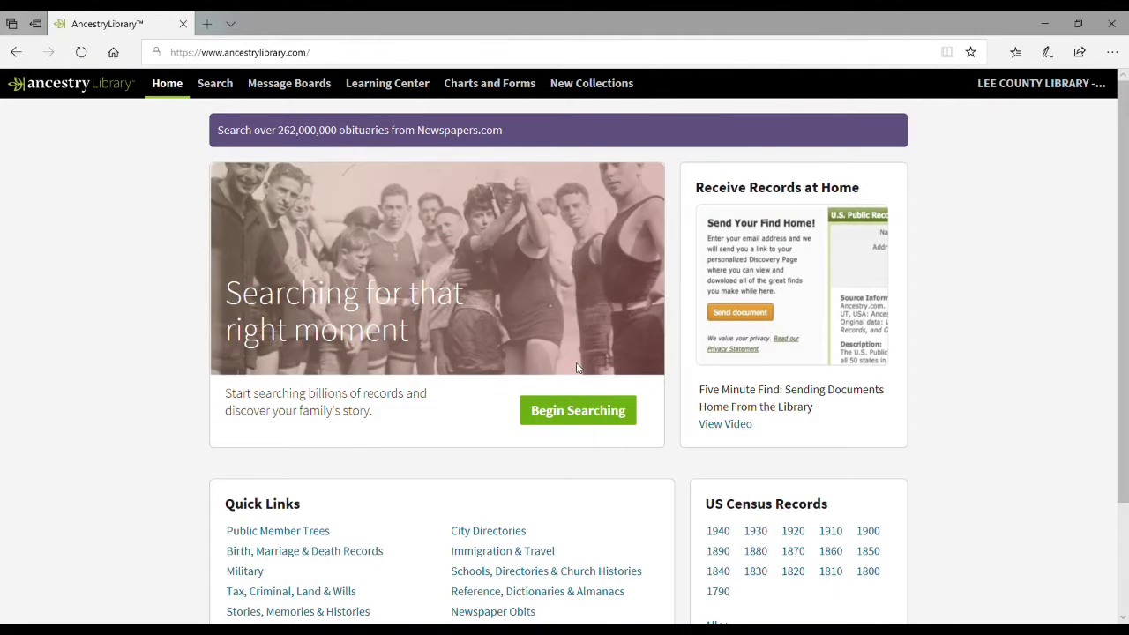
# Step: Try Begin Searching, return home, then open All Categories from the Search menu
pyautogui.click(592, 414)
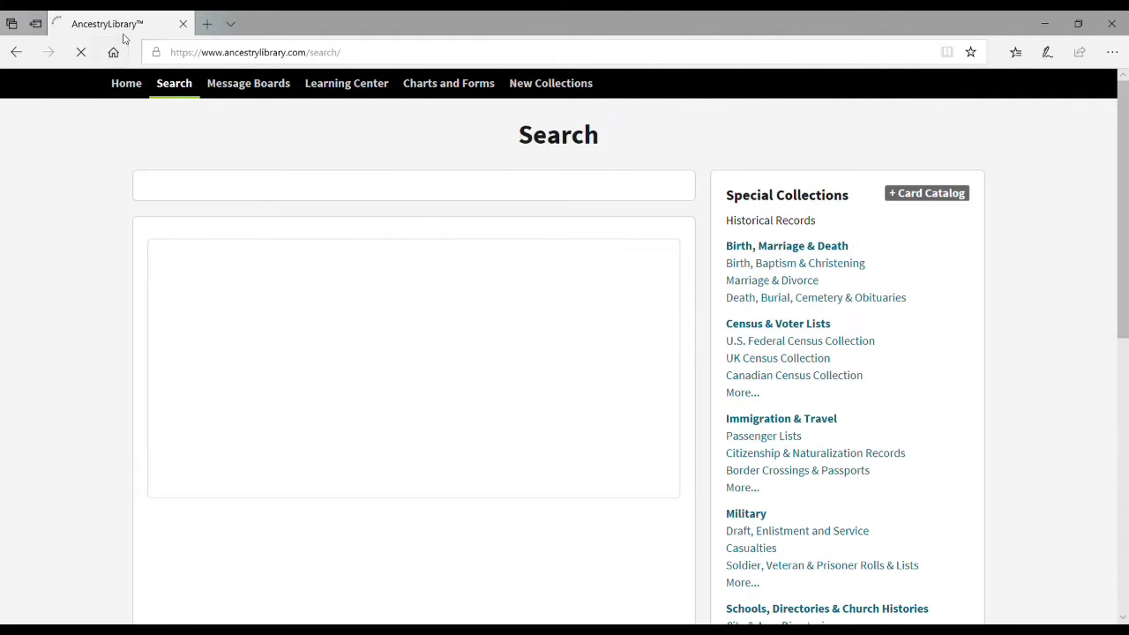
pyautogui.click(16, 52)
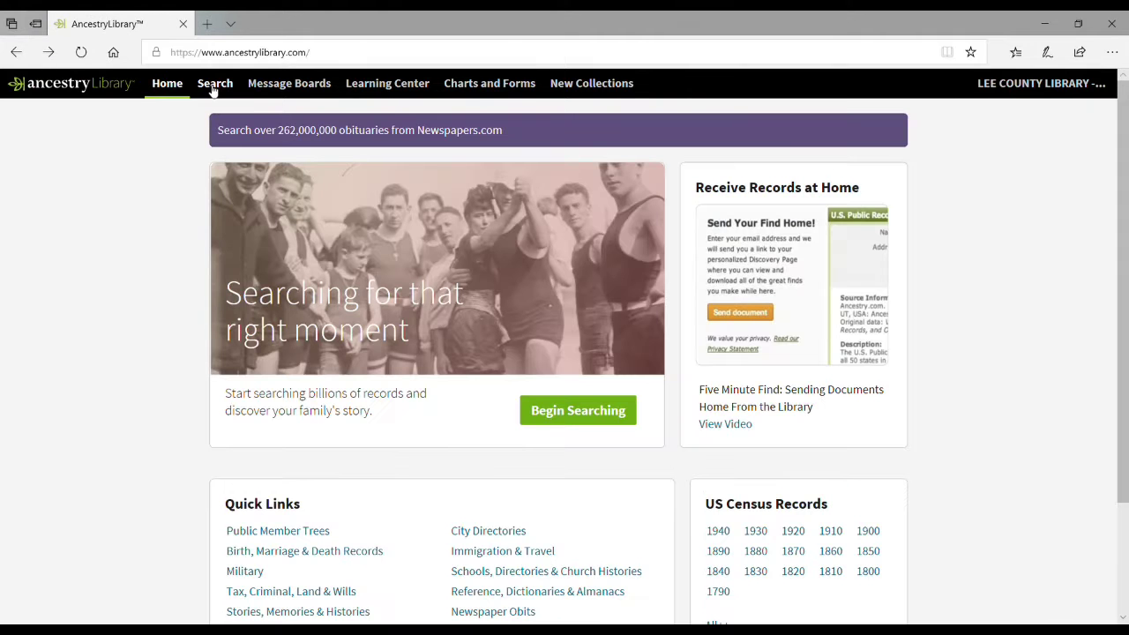
pyautogui.moveTo(213, 91)
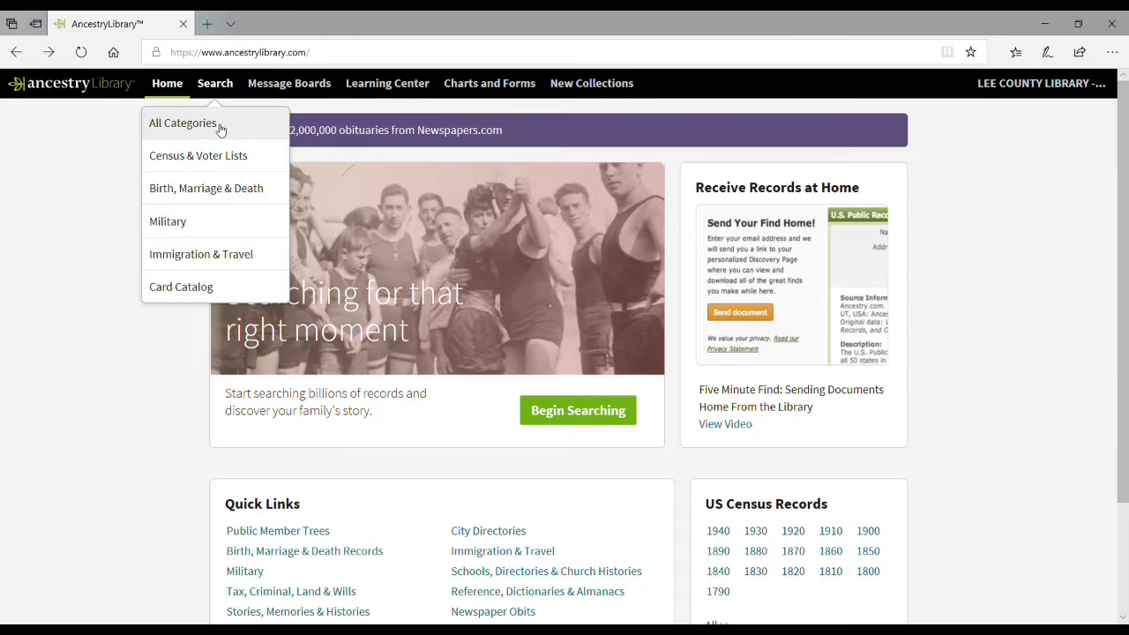
pyautogui.click(221, 130)
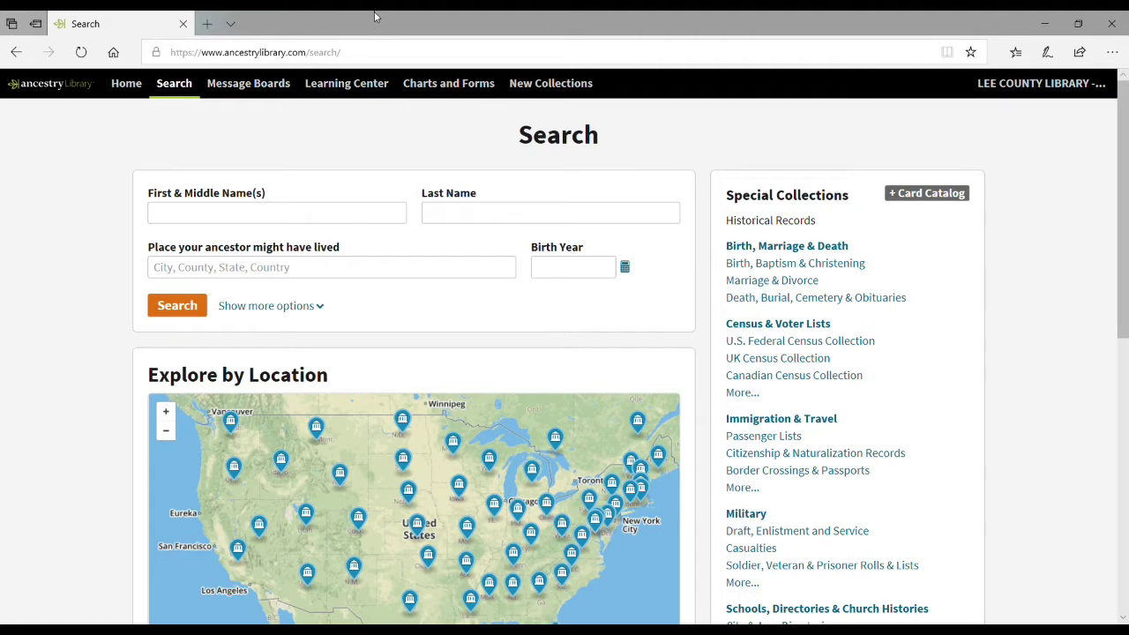
pyautogui.click(223, 213)
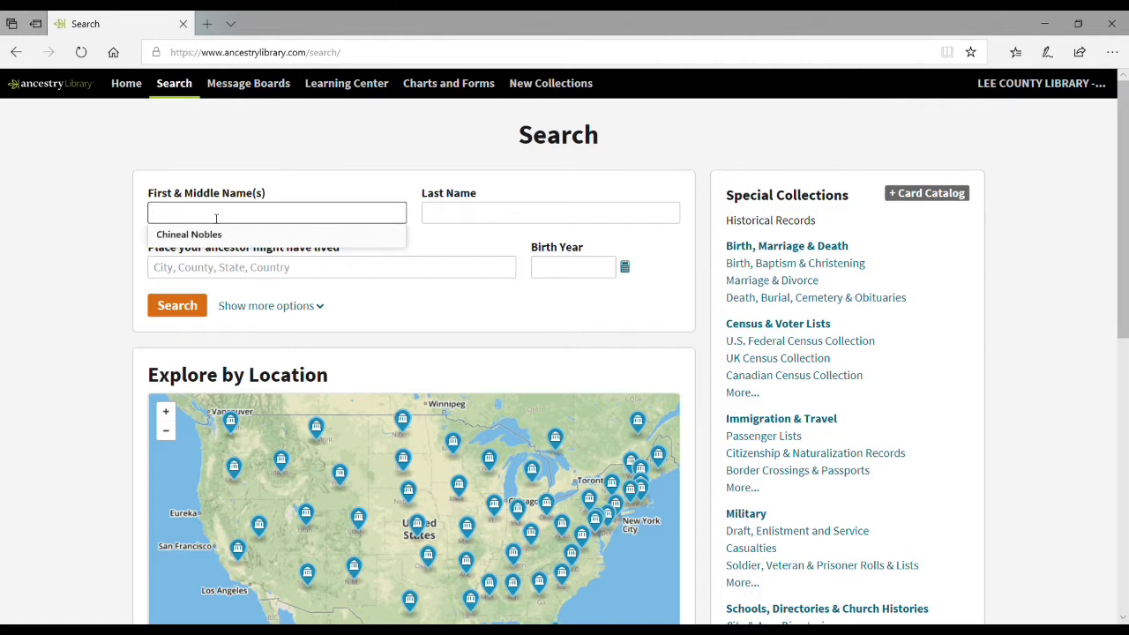
pyautogui.write('wyatt')
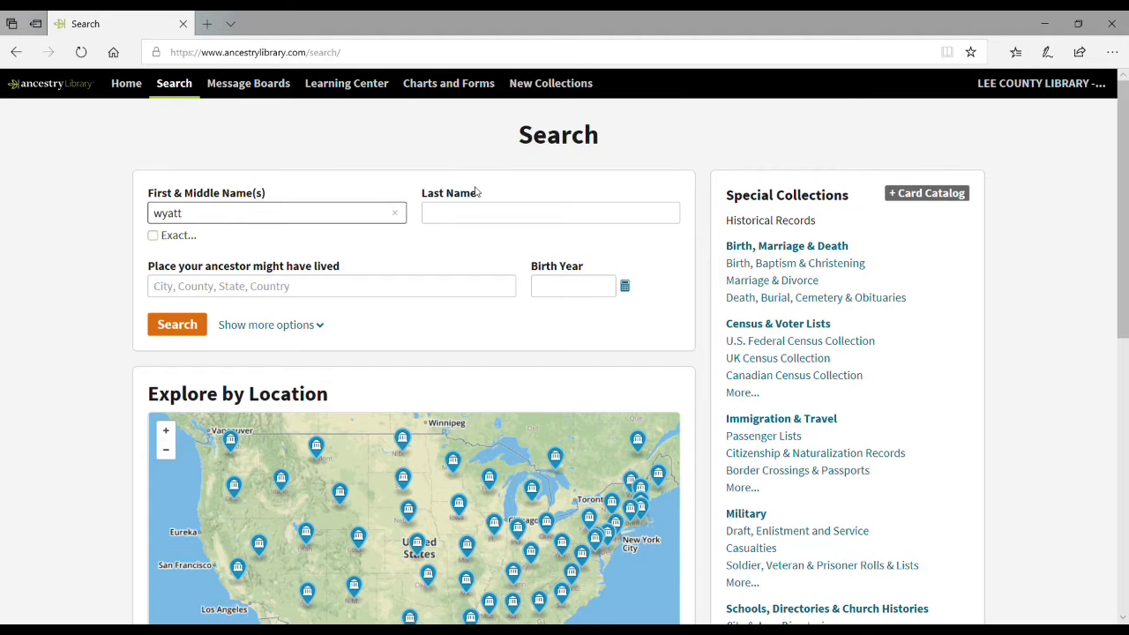
pyautogui.click(496, 214)
pyautogui.write('earp')
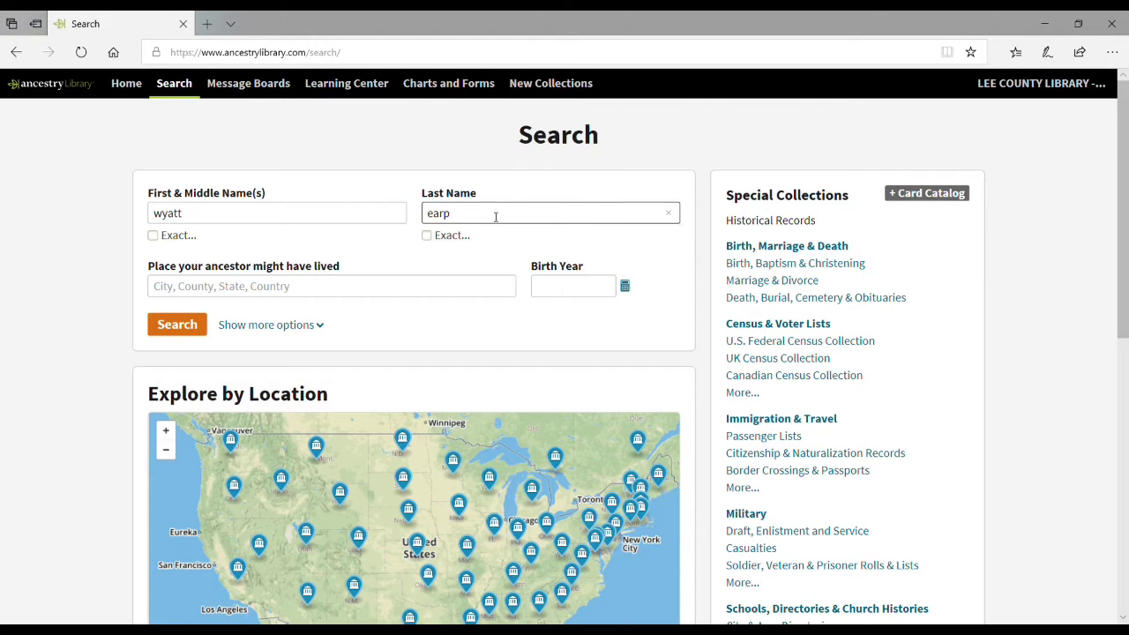
pyautogui.click(174, 328)
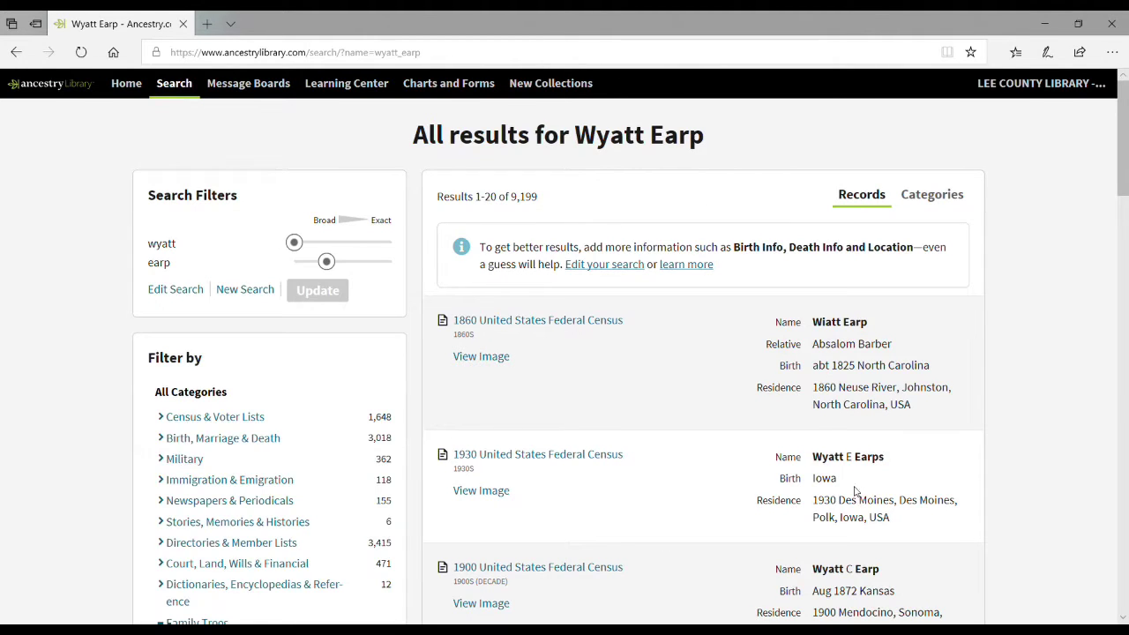
pyautogui.click(16, 53)
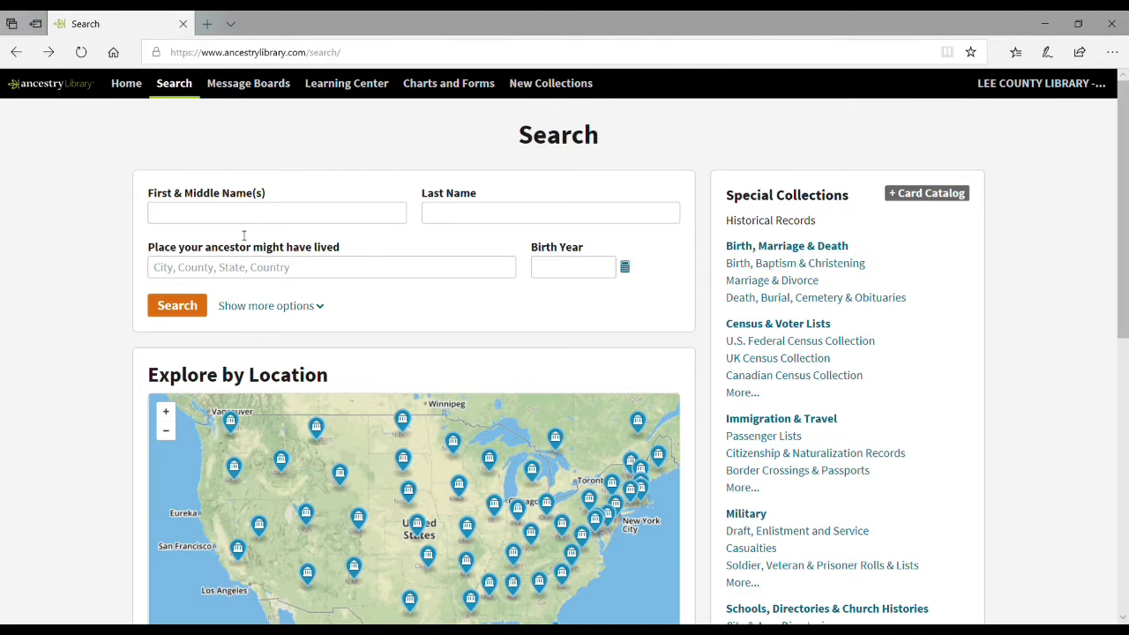
pyautogui.click(243, 216)
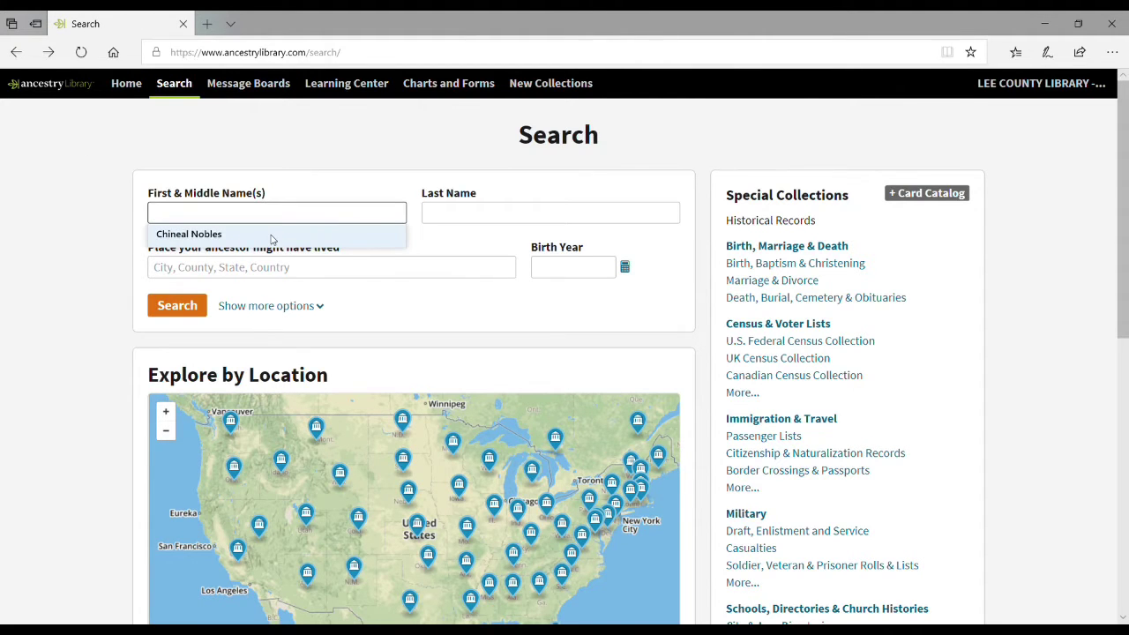
pyautogui.write('wyatt')
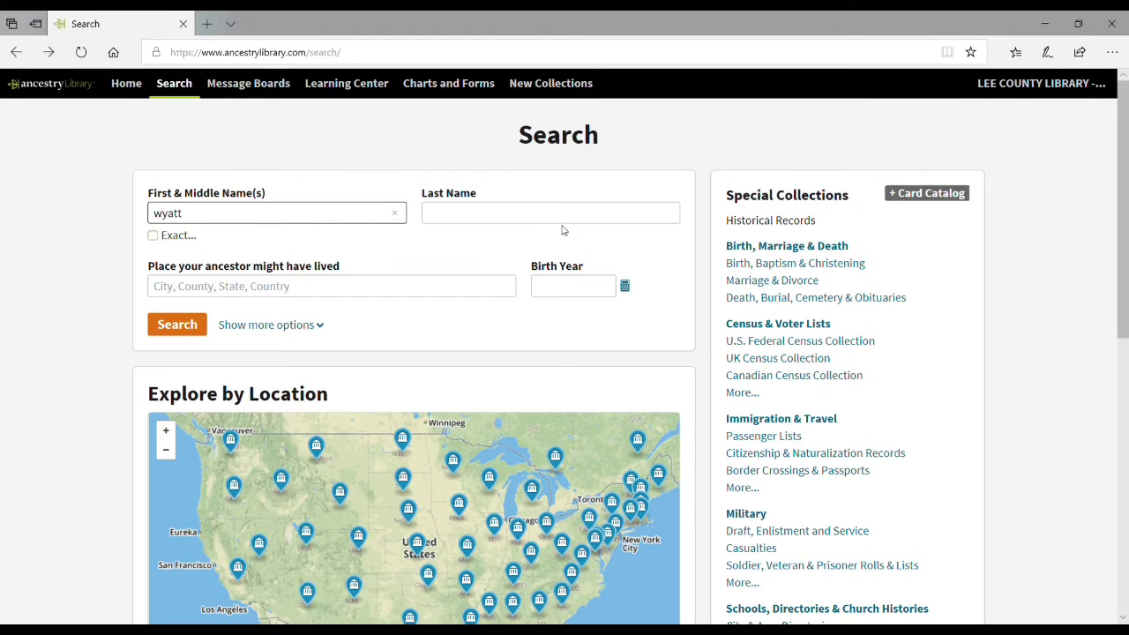
pyautogui.click(516, 218)
pyautogui.write('earp')
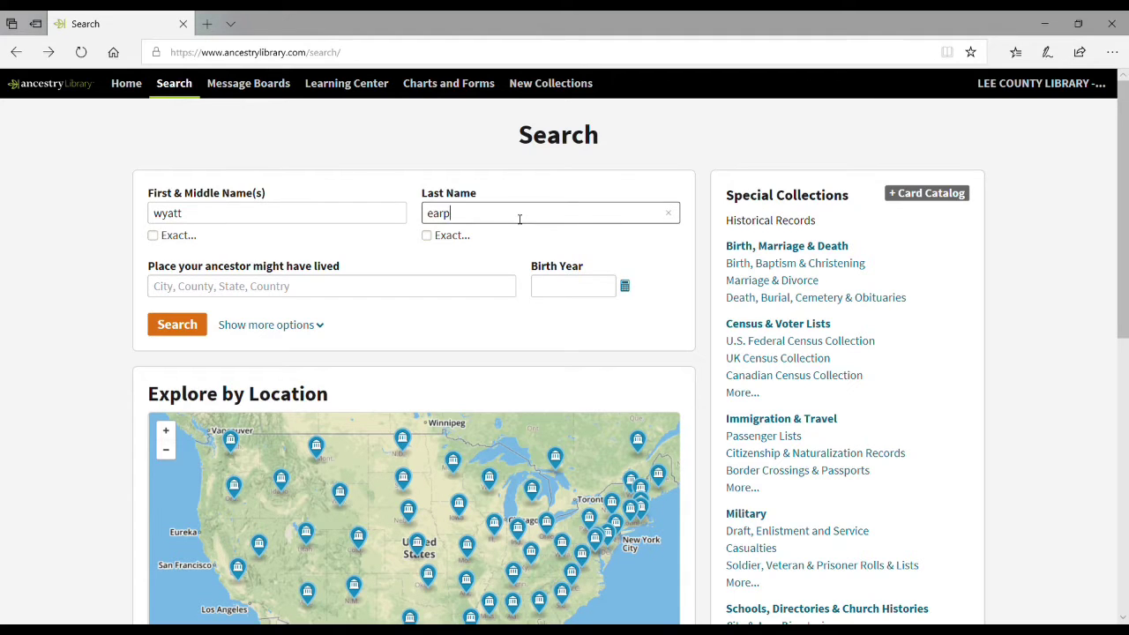
pyautogui.click(268, 293)
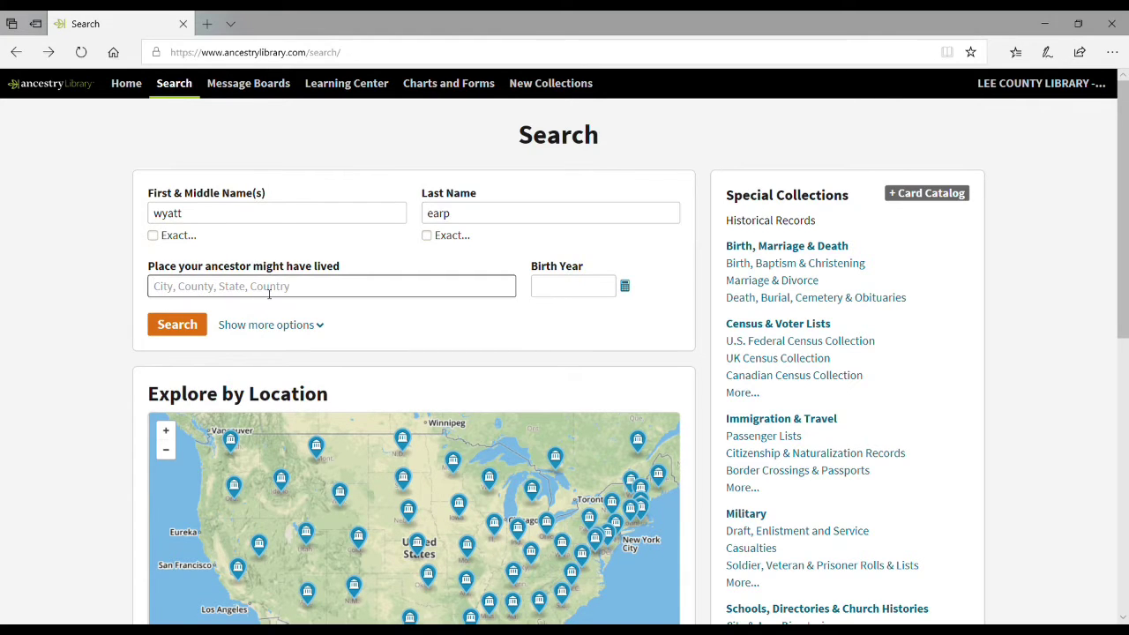
pyautogui.write('tombs')
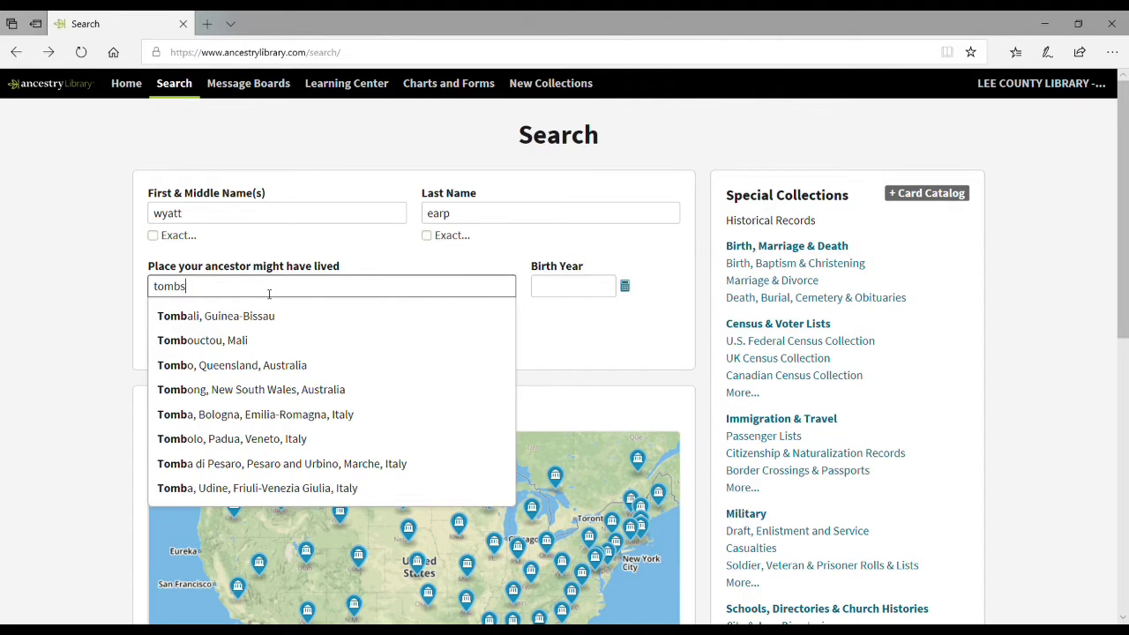
pyautogui.write('tone,')
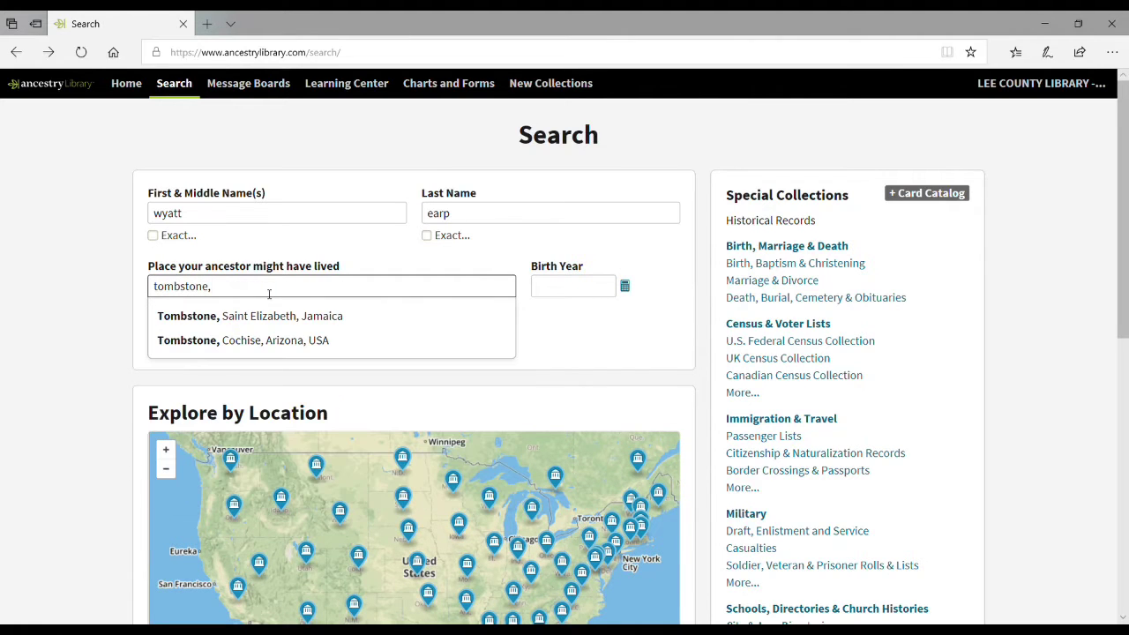
pyautogui.click(397, 342)
pyautogui.click(169, 352)
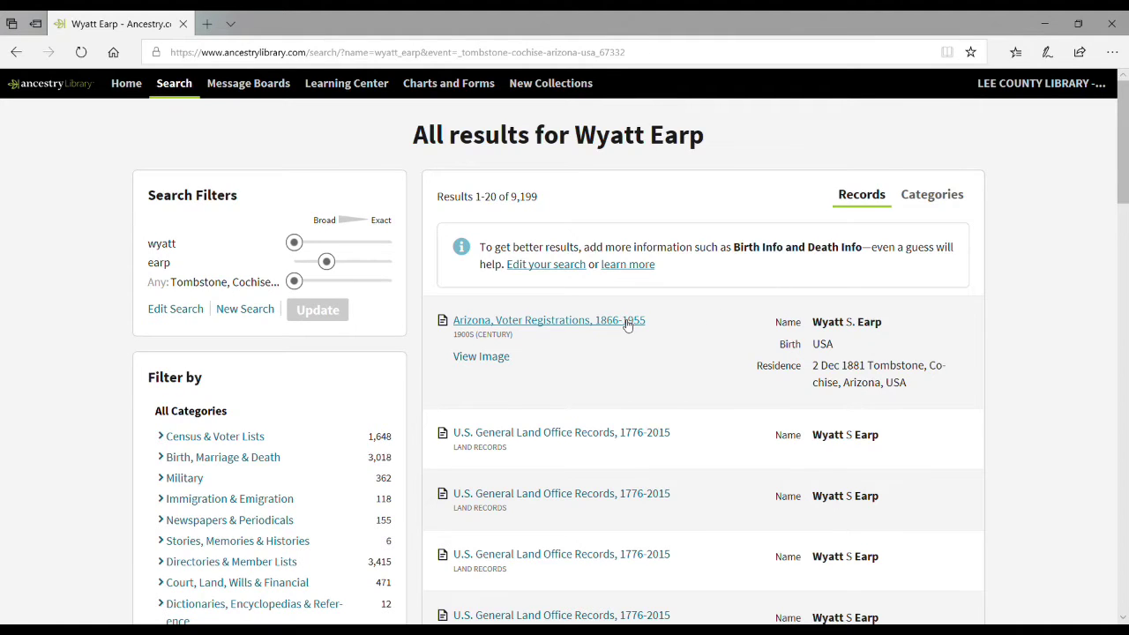
pyautogui.moveTo(628, 325)
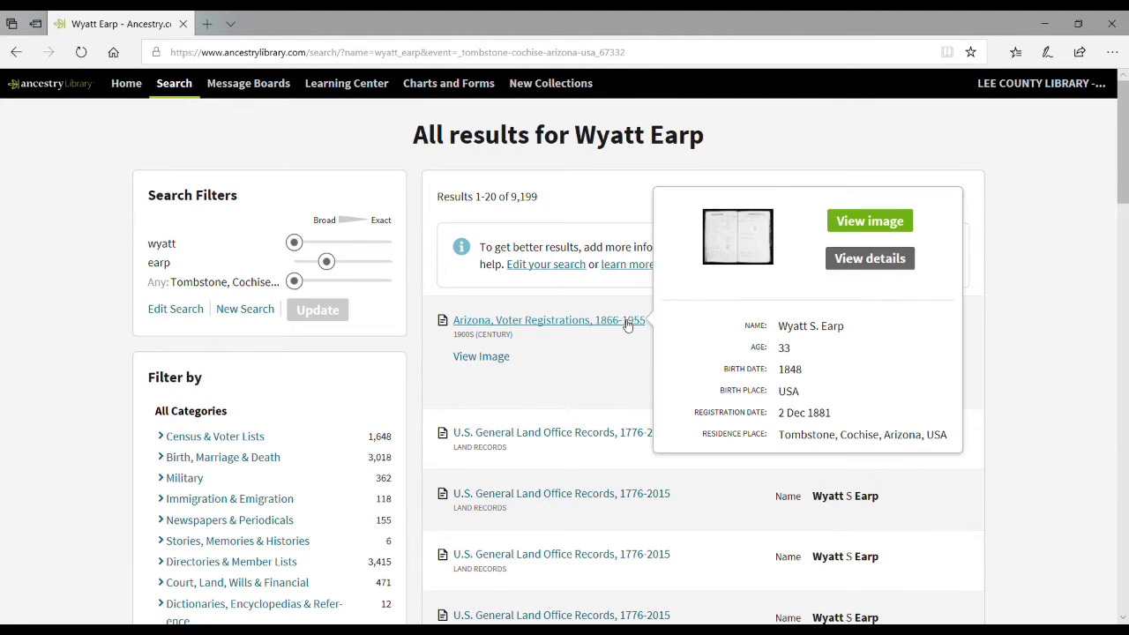
pyautogui.click(17, 55)
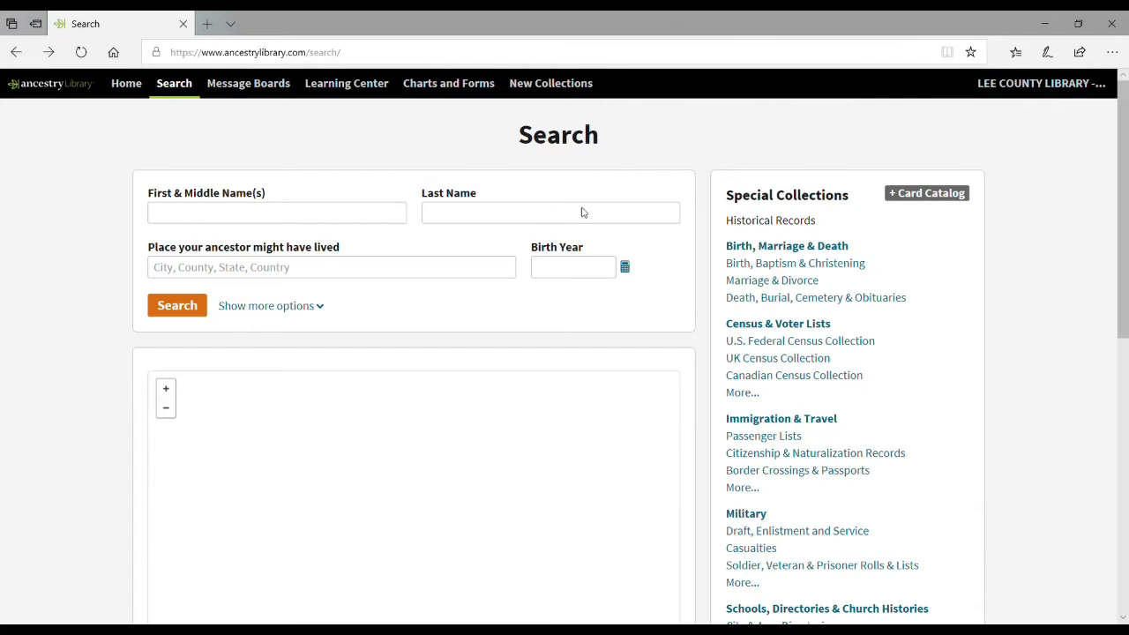
pyautogui.click(626, 268)
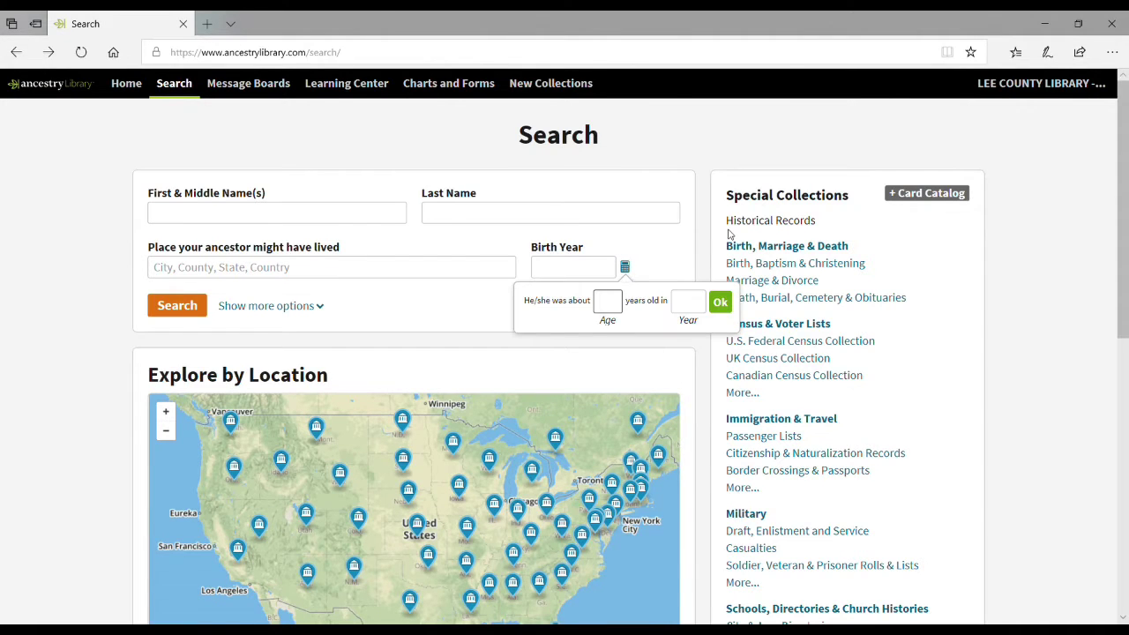
pyautogui.write('33')
pyautogui.click(687, 302)
pyautogui.write('1881')
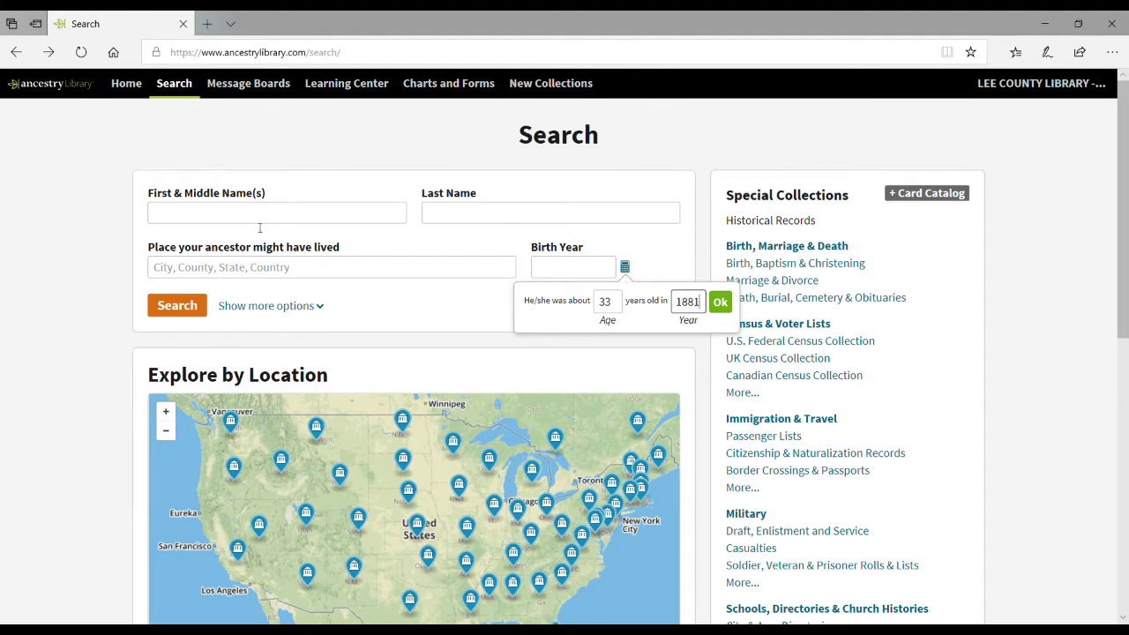
pyautogui.click(269, 220)
pyautogui.write('wya')
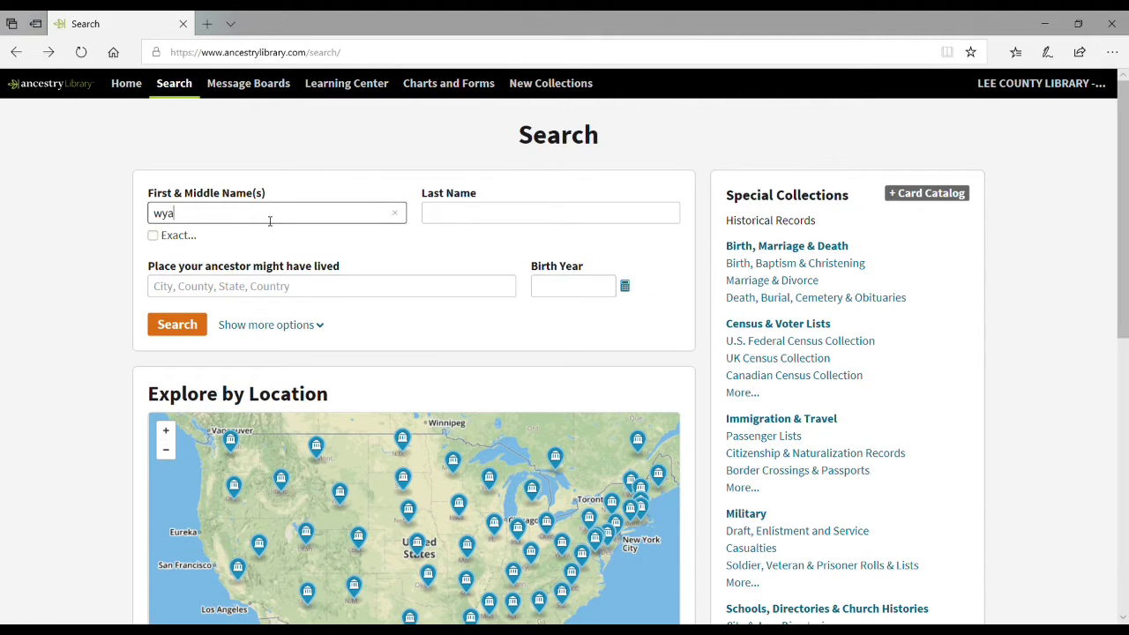
pyautogui.write('tt')
pyautogui.click(516, 220)
pyautogui.write('earp')
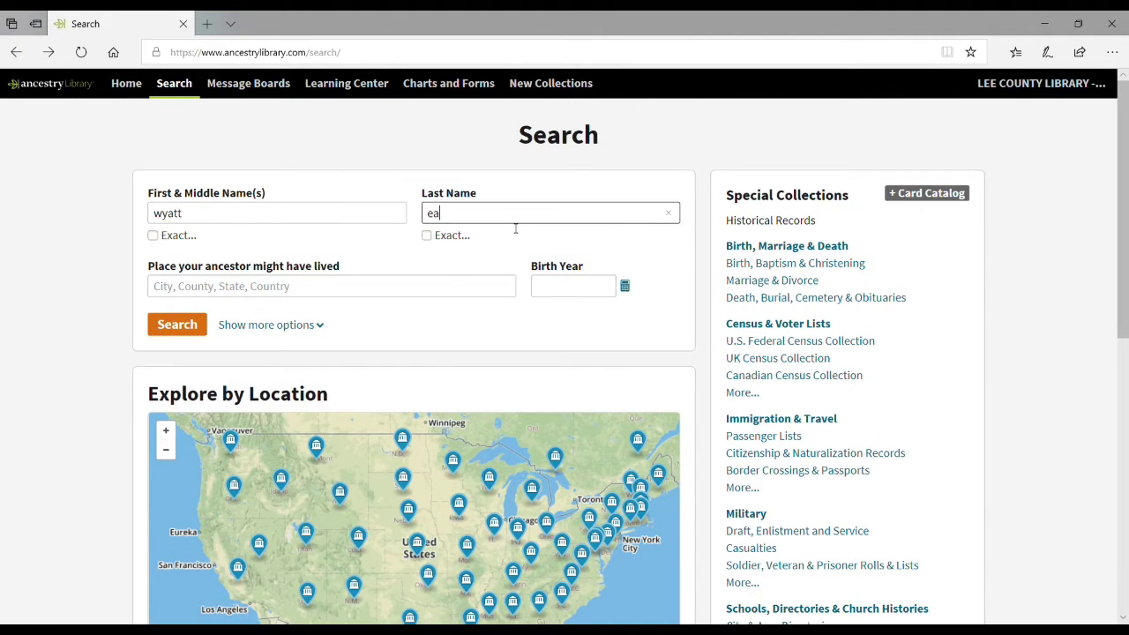
pyautogui.click(625, 286)
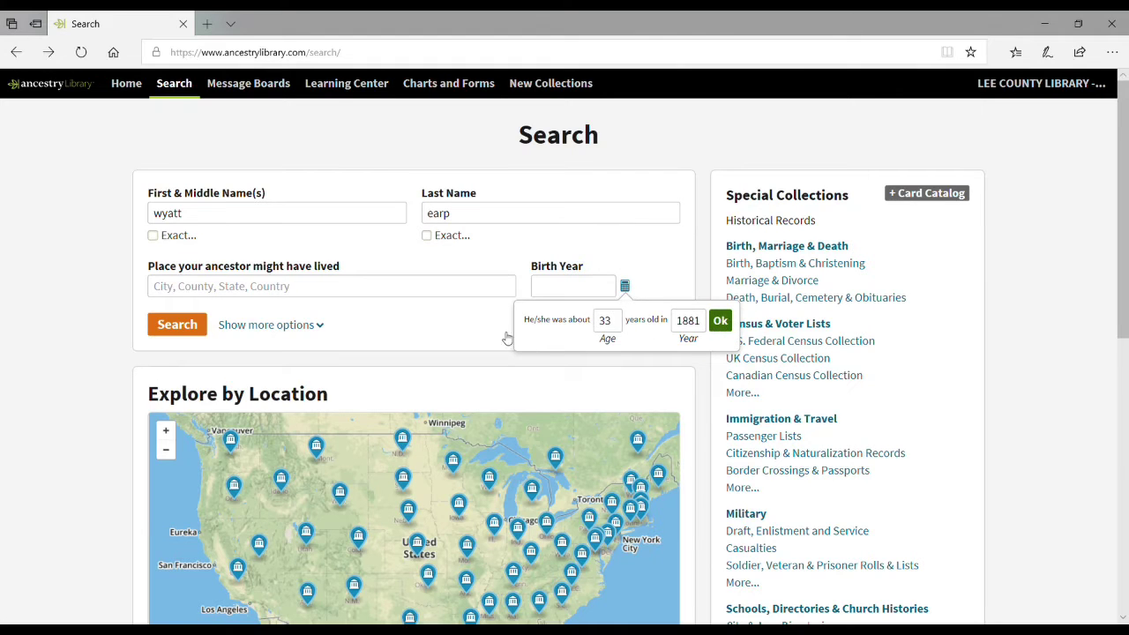
pyautogui.click(720, 320)
pyautogui.click(204, 344)
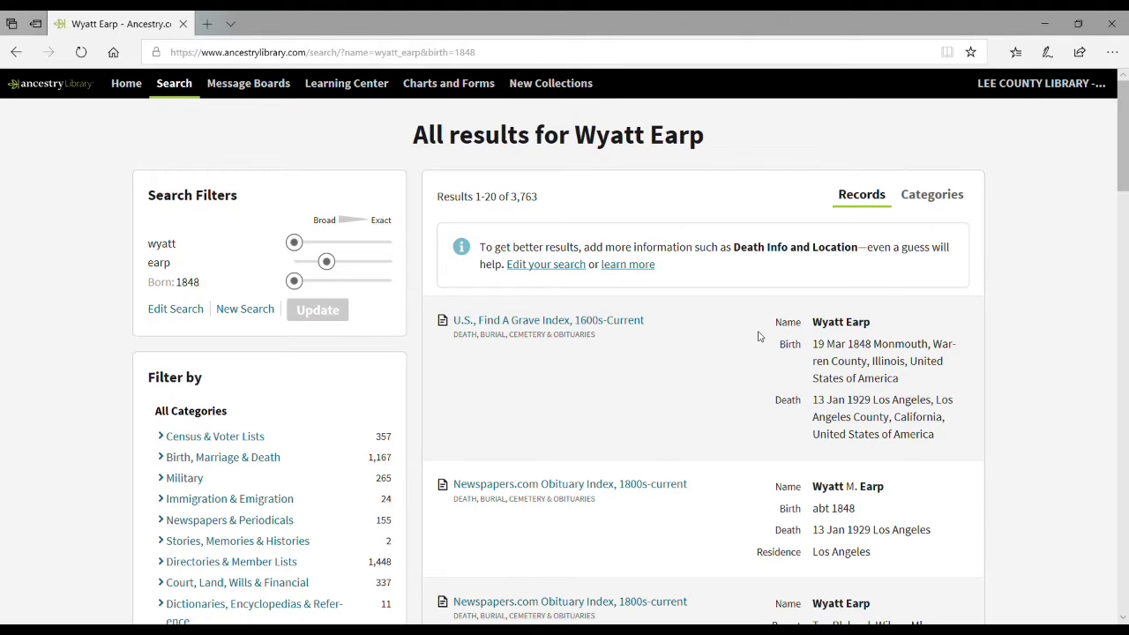
pyautogui.click(13, 55)
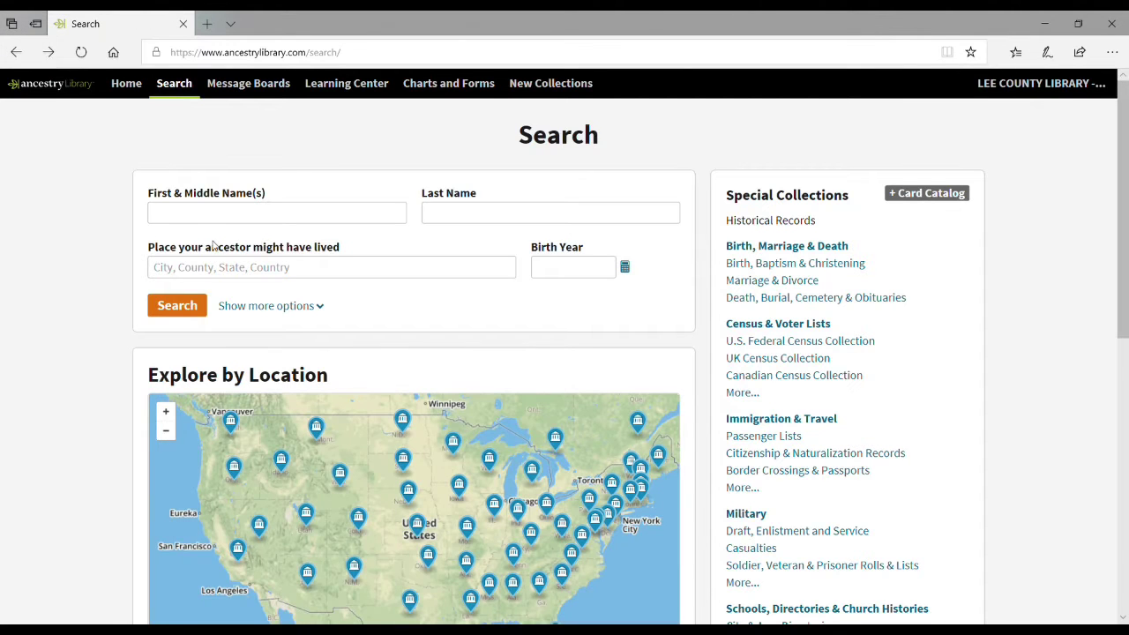
# Step: Enter wyatt earp and limit the place exactly to Tombstone, Cochise, Arizona, USA
pyautogui.click(274, 216)
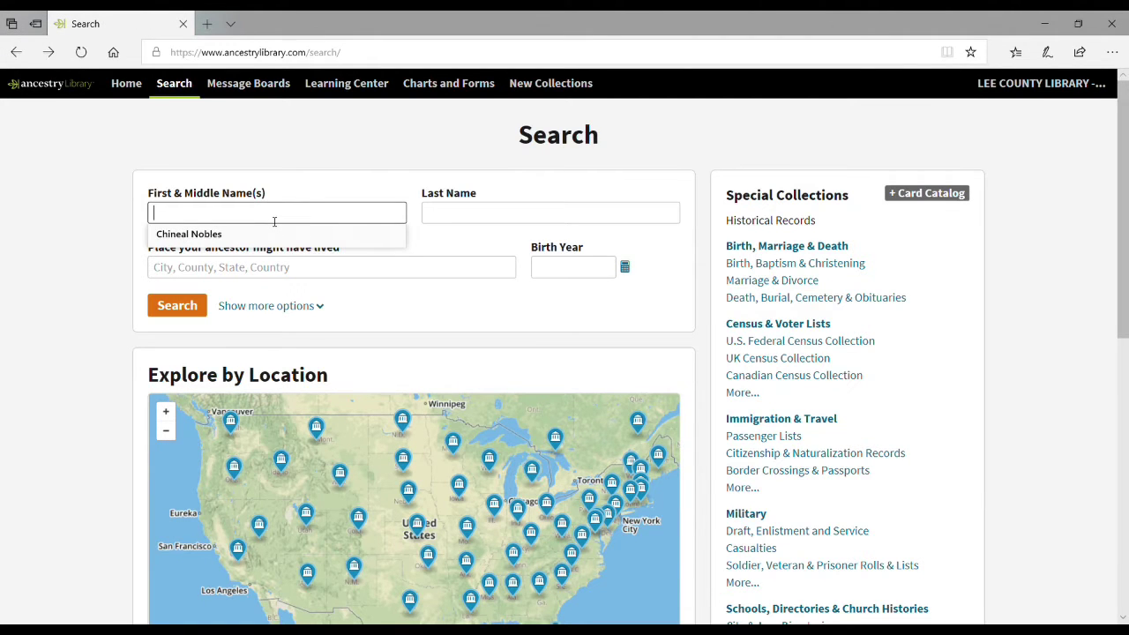
pyautogui.write('wyatt')
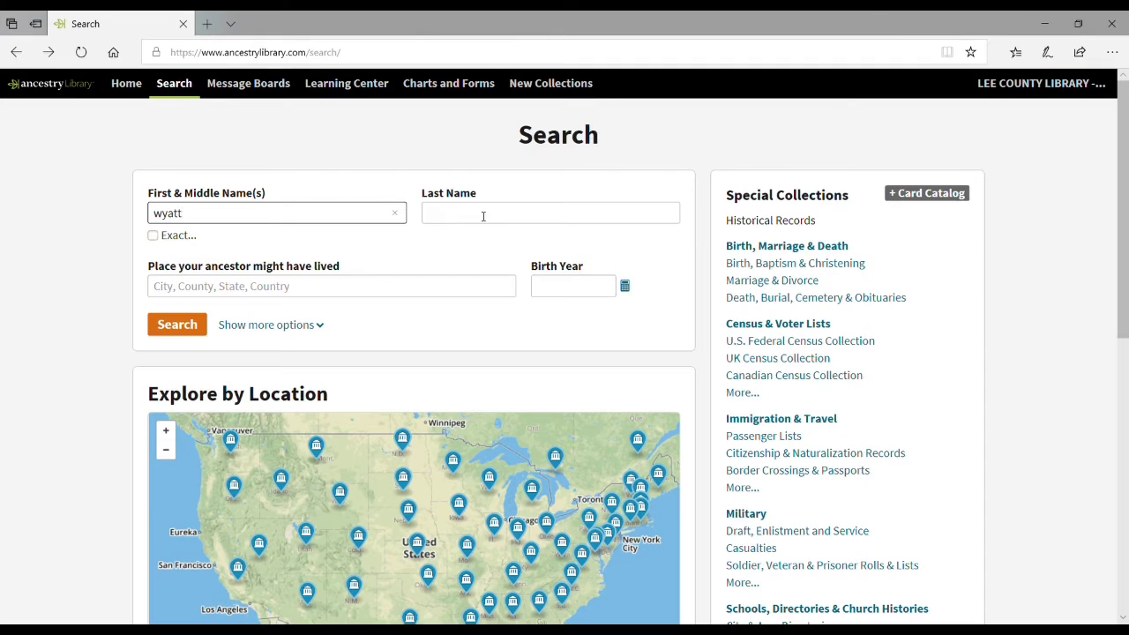
pyautogui.click(483, 215)
pyautogui.write('earp')
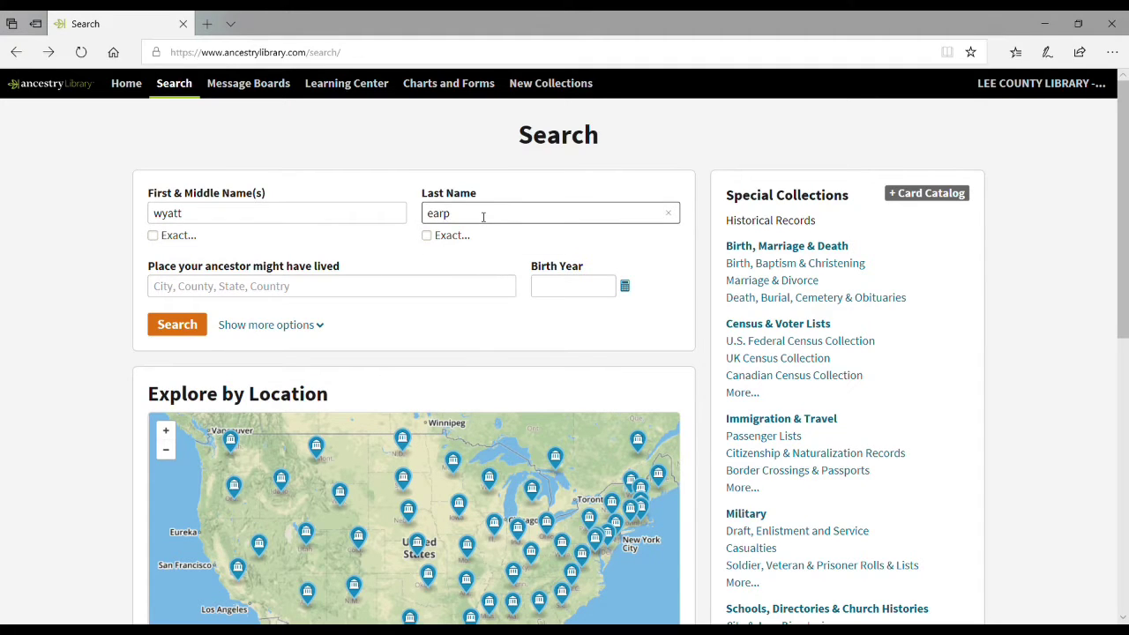
pyautogui.click(342, 290)
pyautogui.write('t')
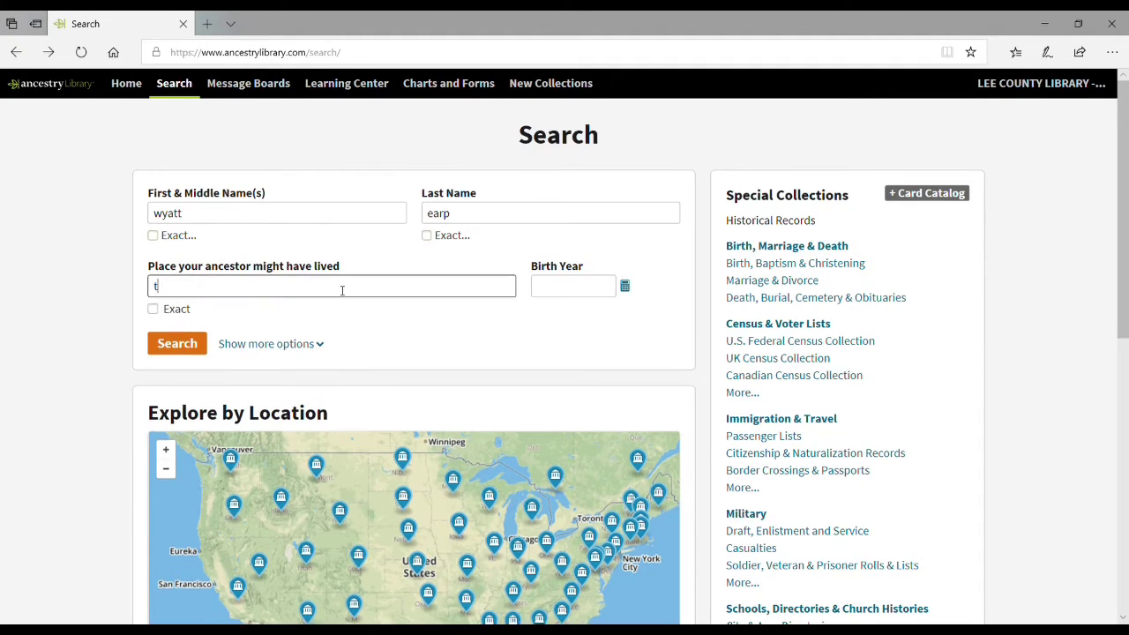
pyautogui.write('ombst')
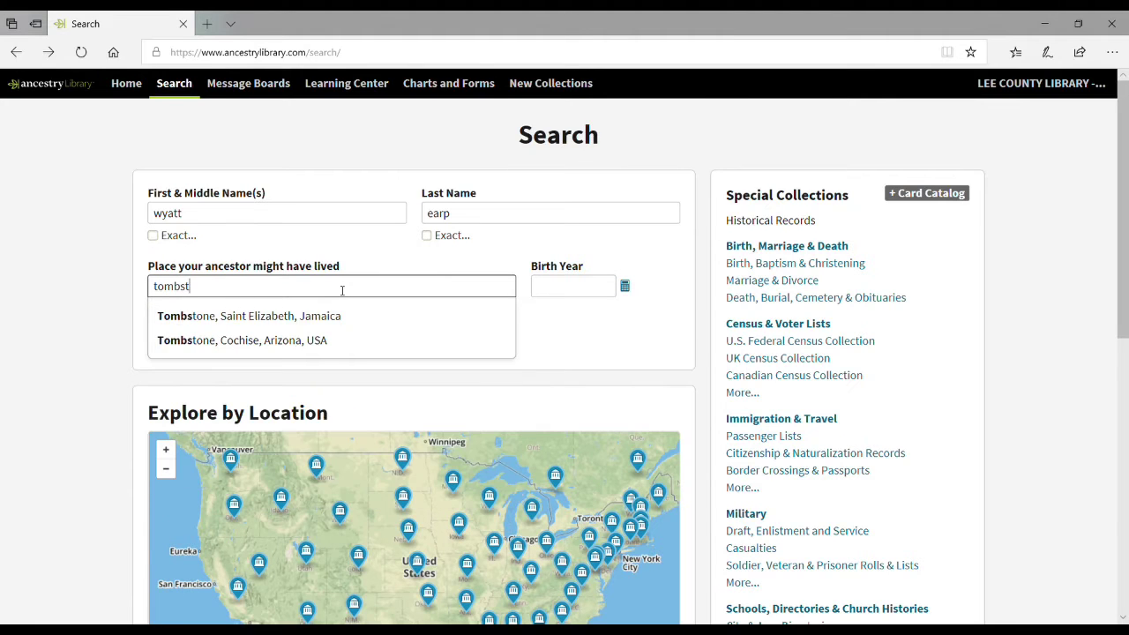
pyautogui.click(352, 342)
pyautogui.click(181, 309)
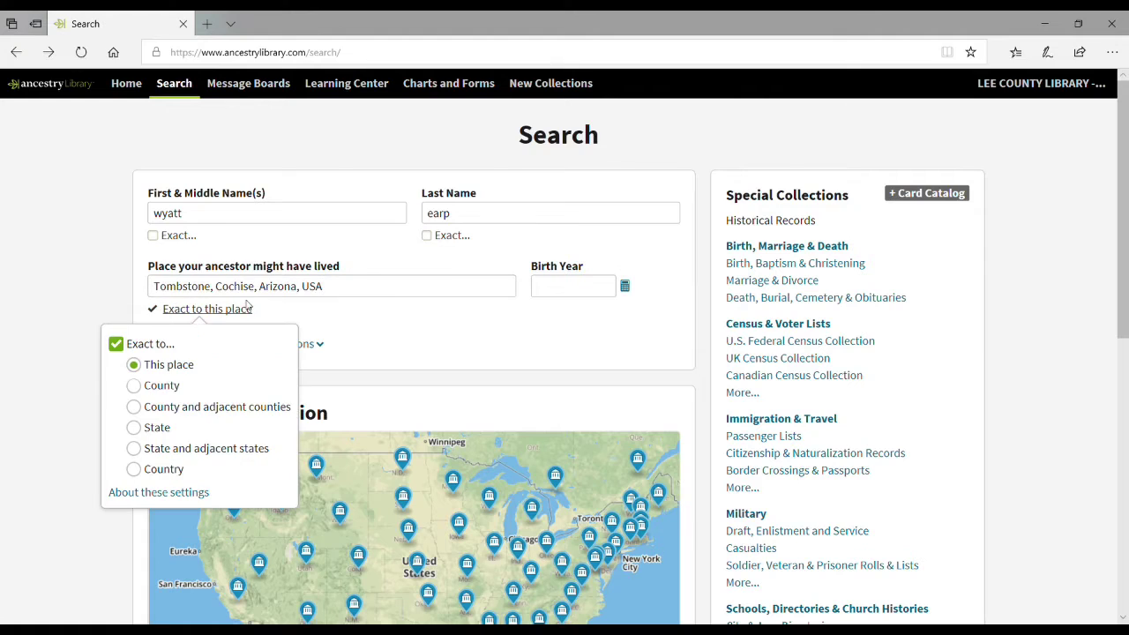
# Step: Set an exact birth year of 1848 from age 33 in 1881, then run the search
pyautogui.click(554, 282)
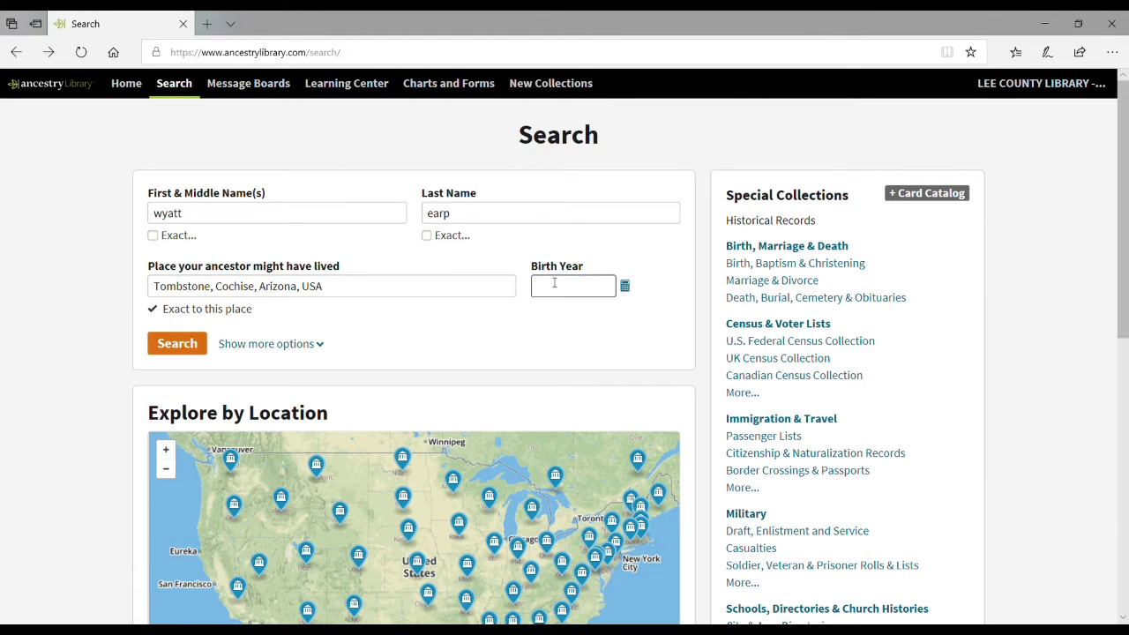
pyautogui.click(624, 285)
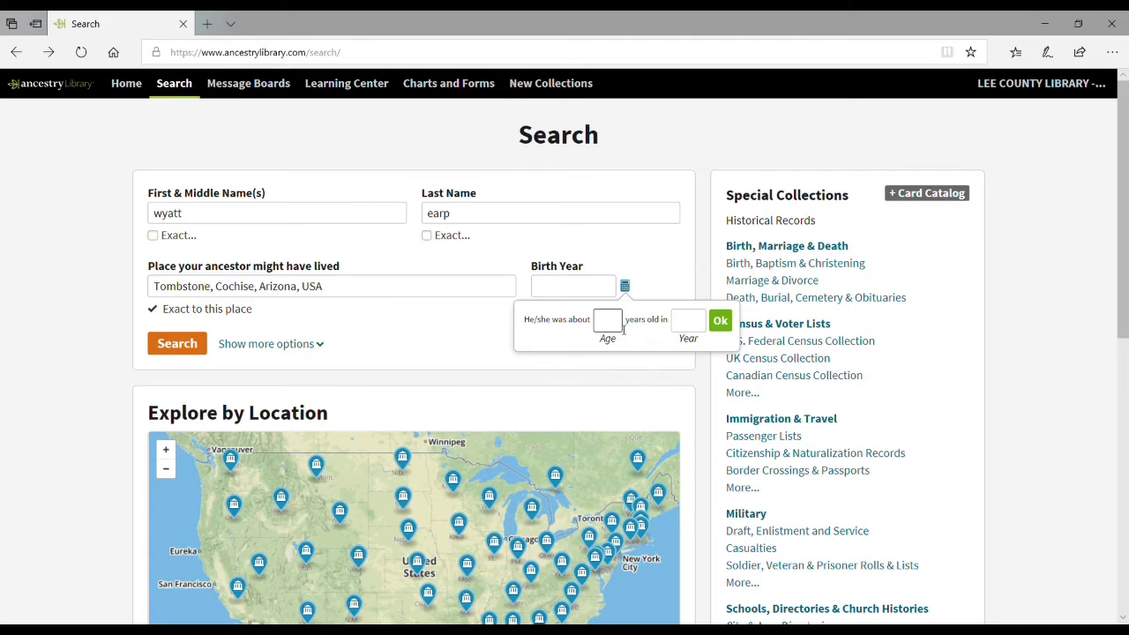
pyautogui.write('33')
pyautogui.click(701, 325)
pyautogui.write('1881')
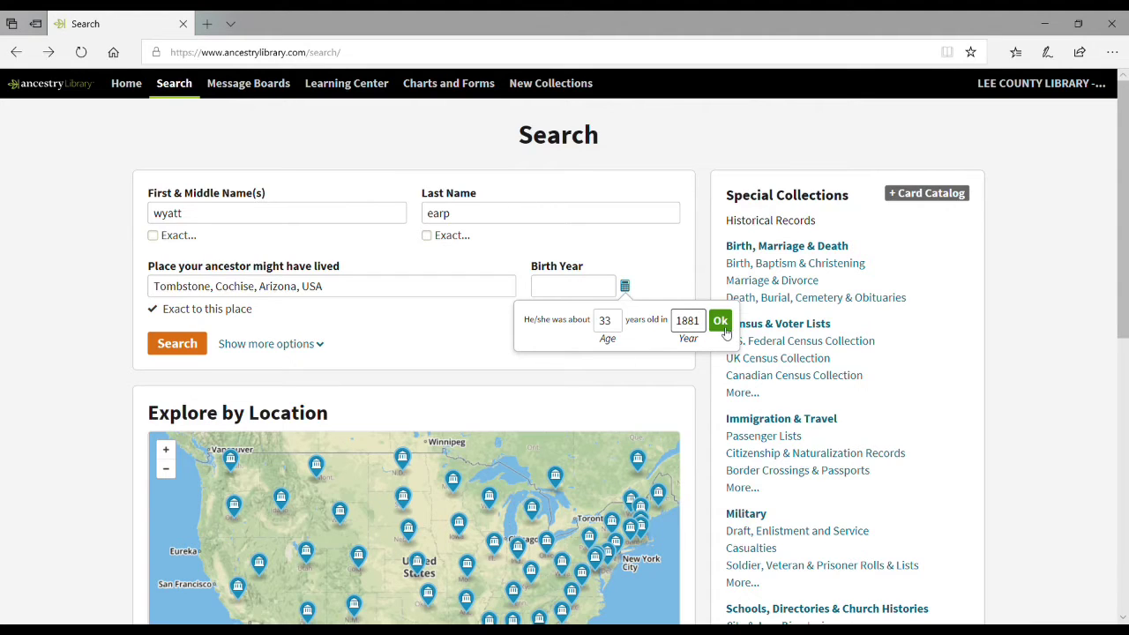
pyautogui.click(720, 323)
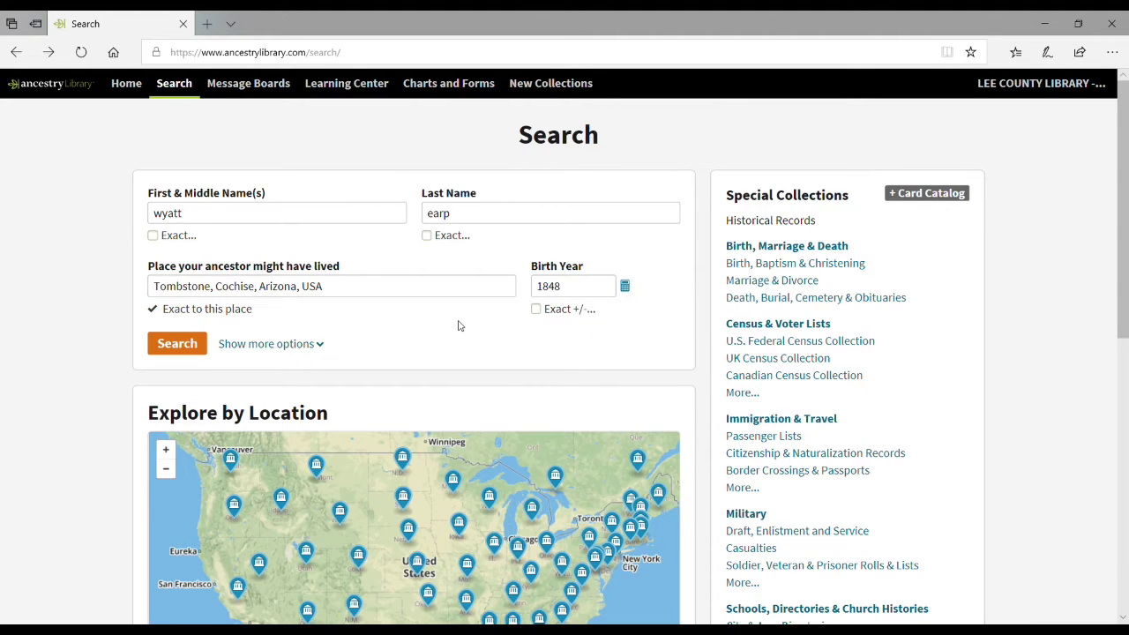
pyautogui.click(536, 310)
pyautogui.click(176, 342)
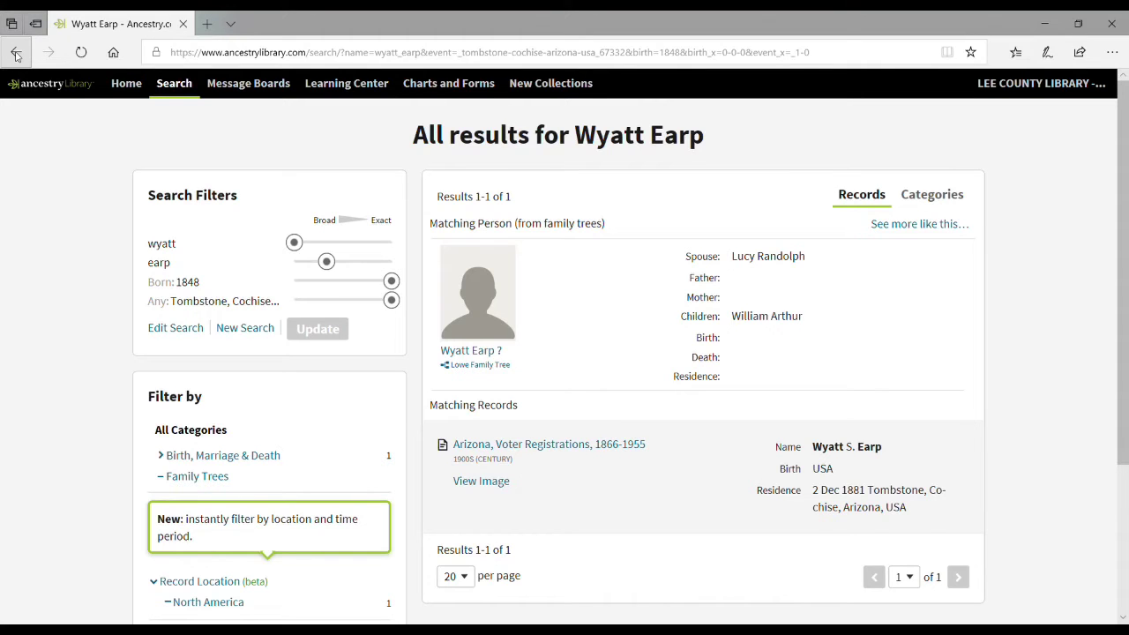
# Step: Search again for wyatt earp with birth year 1848 (age 33 in 1881) and no place
pyautogui.click(16, 54)
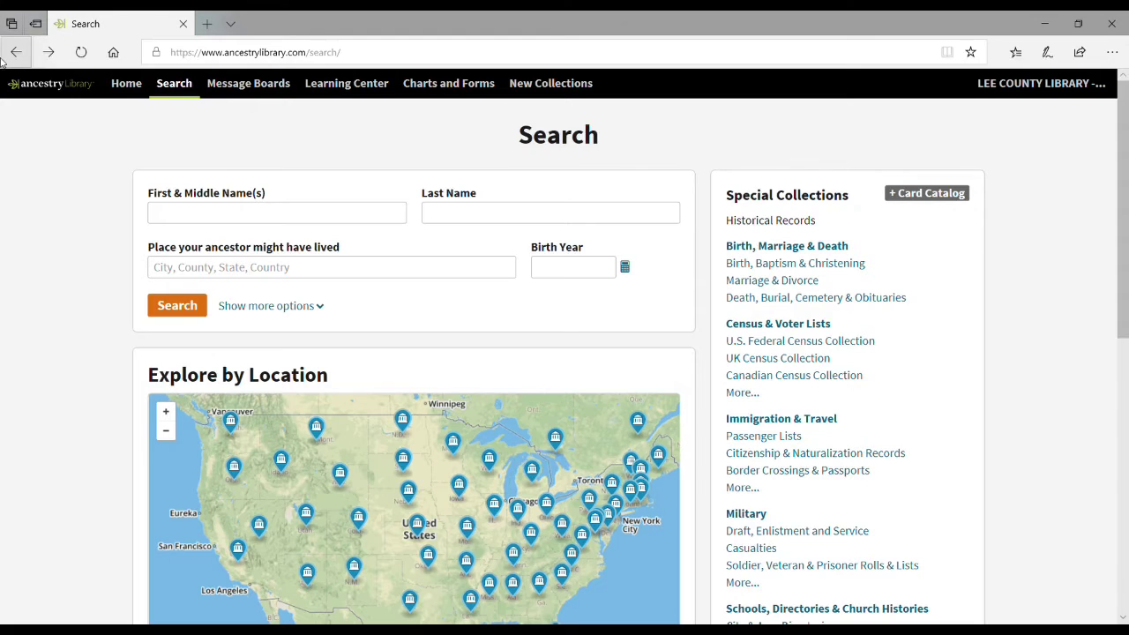
pyautogui.write('wyatt')
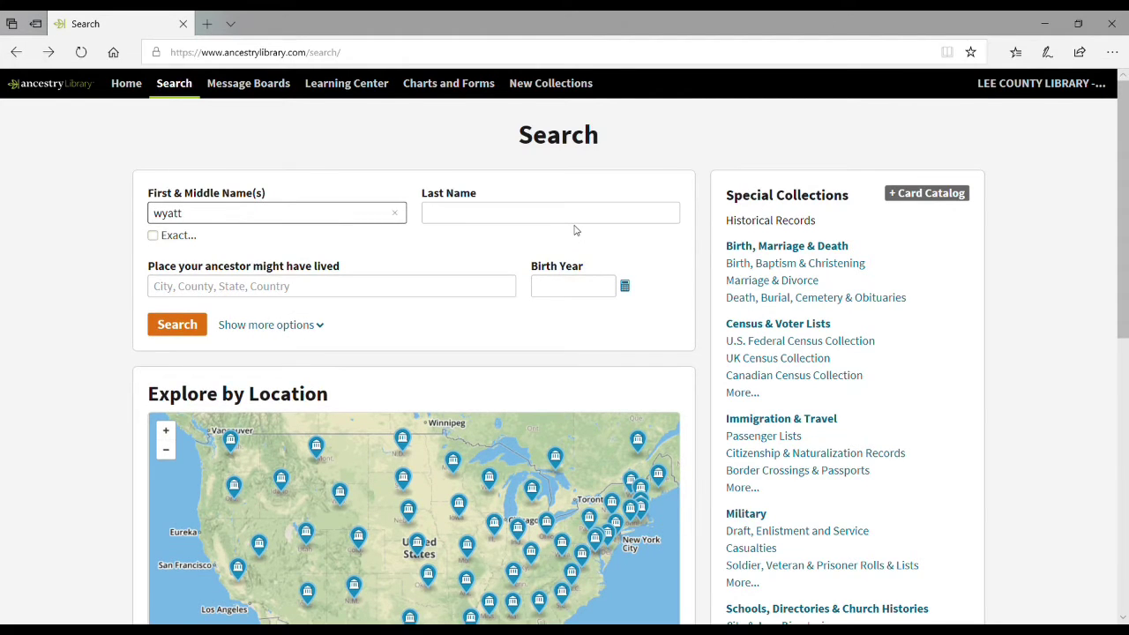
pyautogui.click(575, 218)
pyautogui.write('earp')
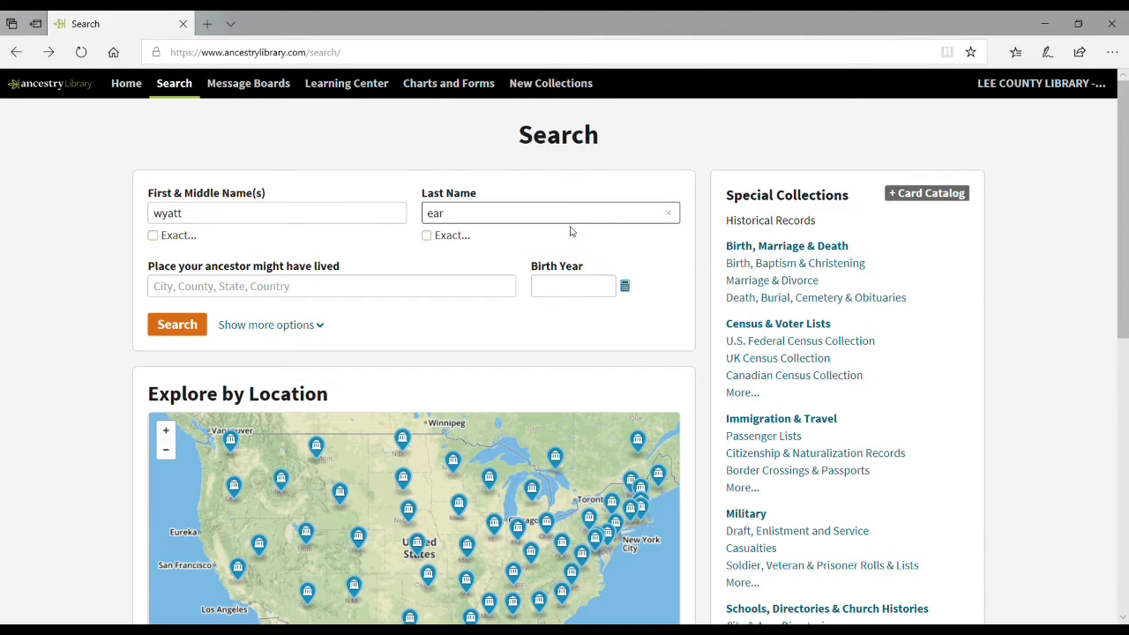
pyautogui.click(623, 287)
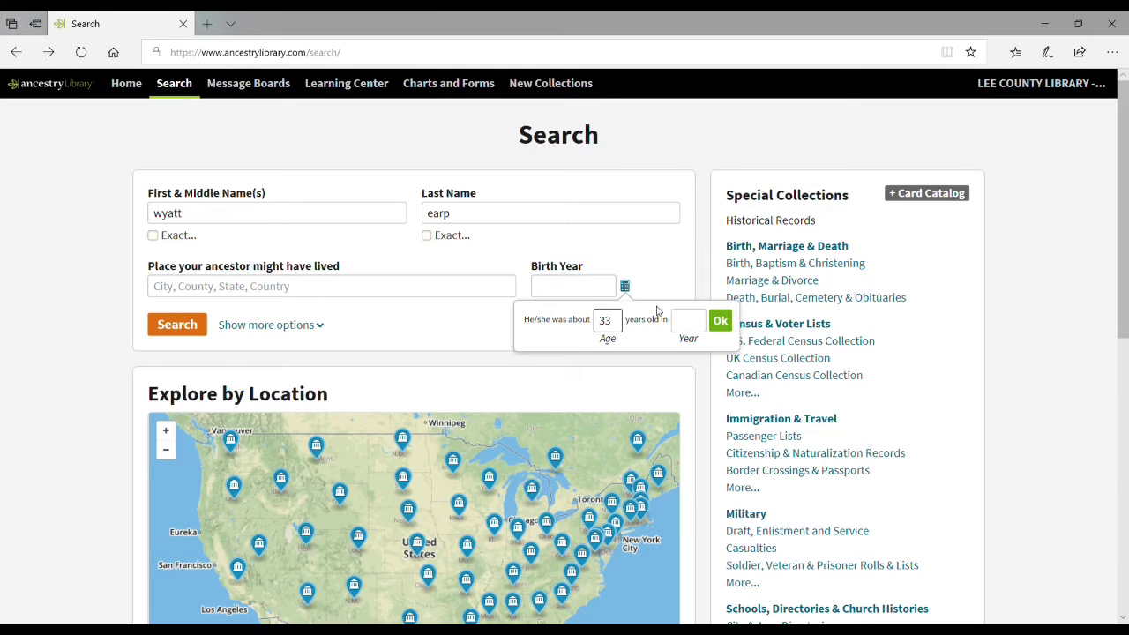
pyautogui.click(682, 325)
pyautogui.write('1881')
pyautogui.click(720, 320)
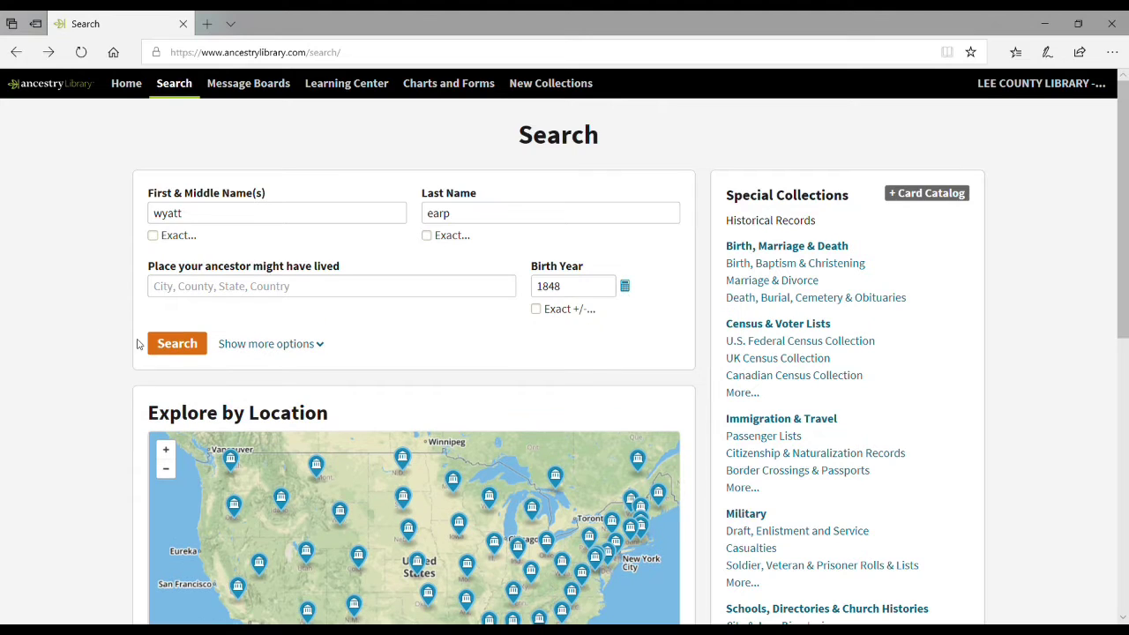
pyautogui.click(169, 346)
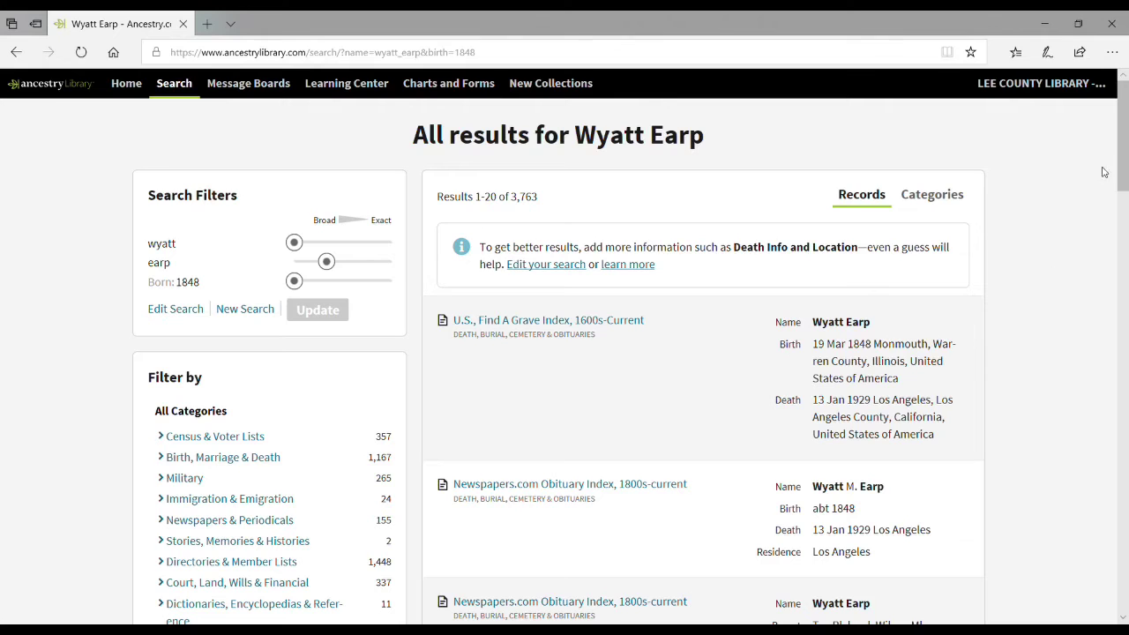
# Step: Scroll through the 3,763 results, which include Find A Grave, obituary and 1870–1920 census records
pyautogui.moveTo(1121, 158); pyautogui.dragTo(1093, 151)
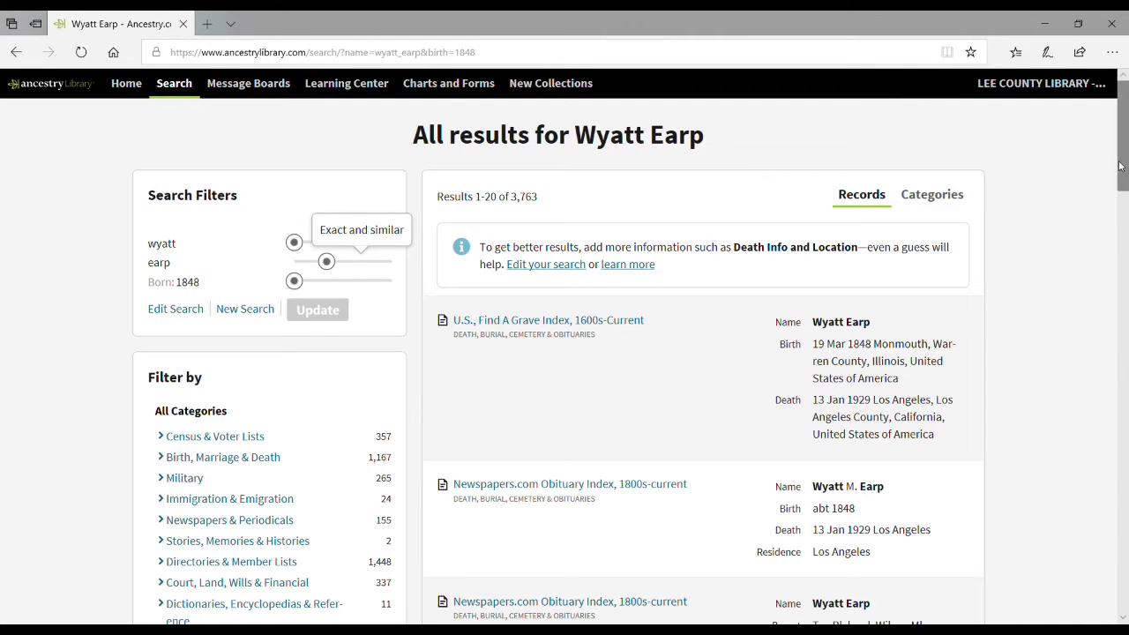
pyautogui.moveTo(1118, 168); pyautogui.dragTo(1124, 192)
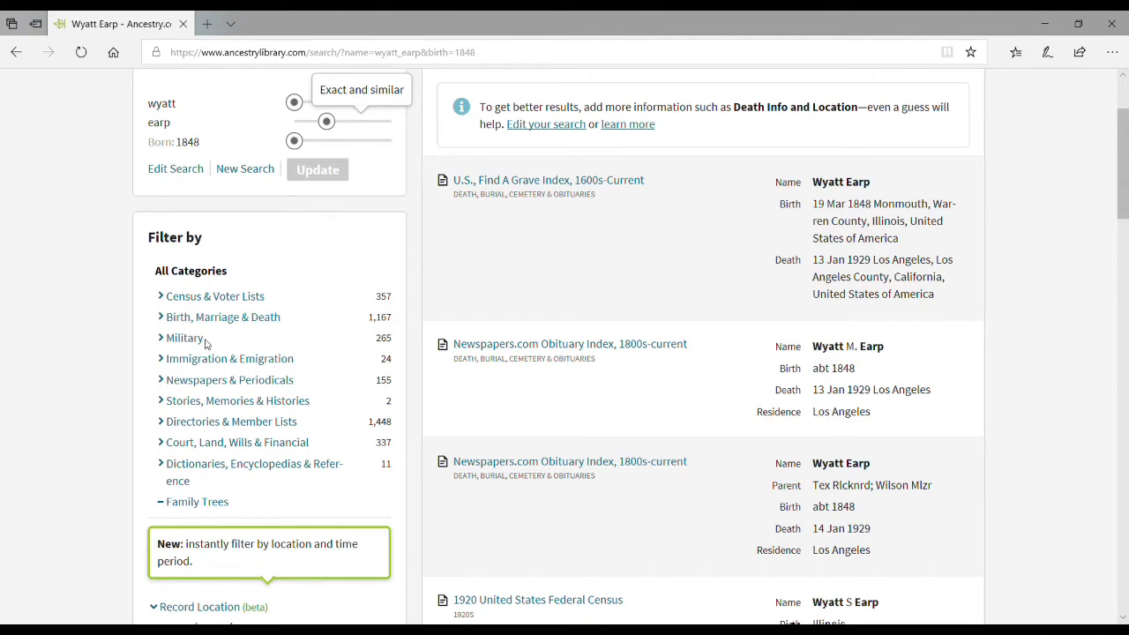
pyautogui.click(244, 304)
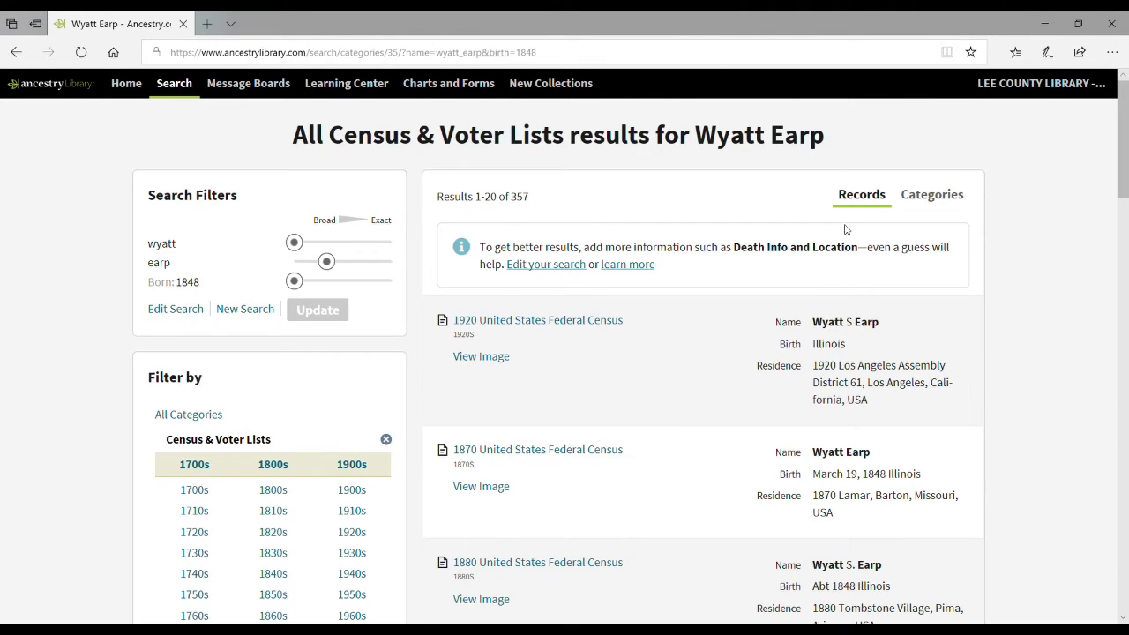
pyautogui.click(17, 53)
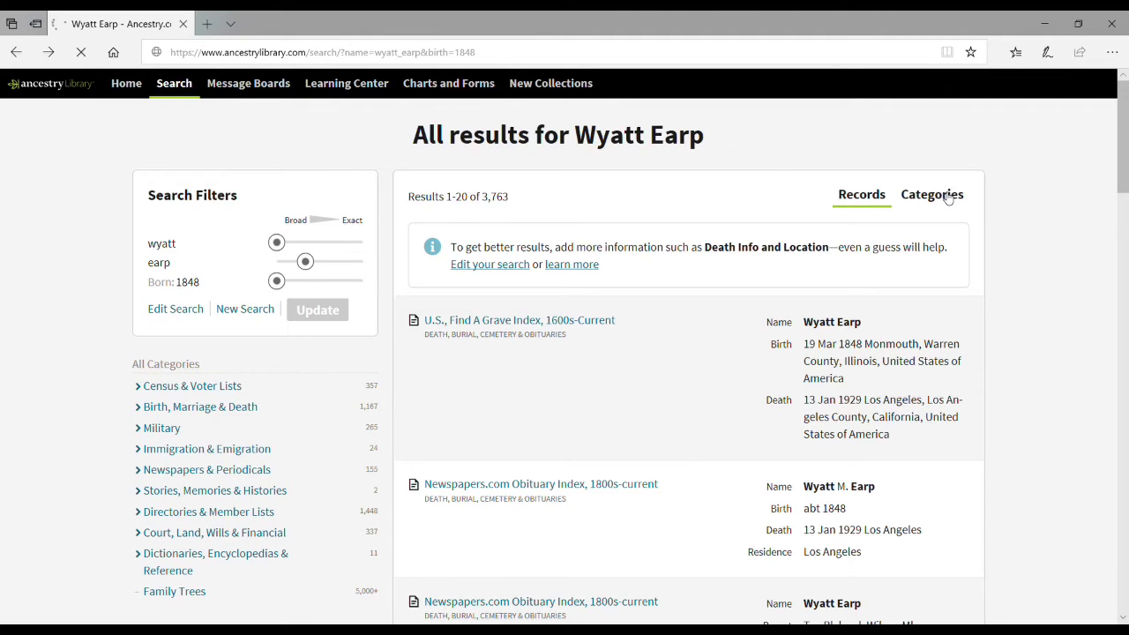
# Step: Filter the Wyatt Earp results to the 357 Census & Voter Lists records
pyautogui.click(946, 196)
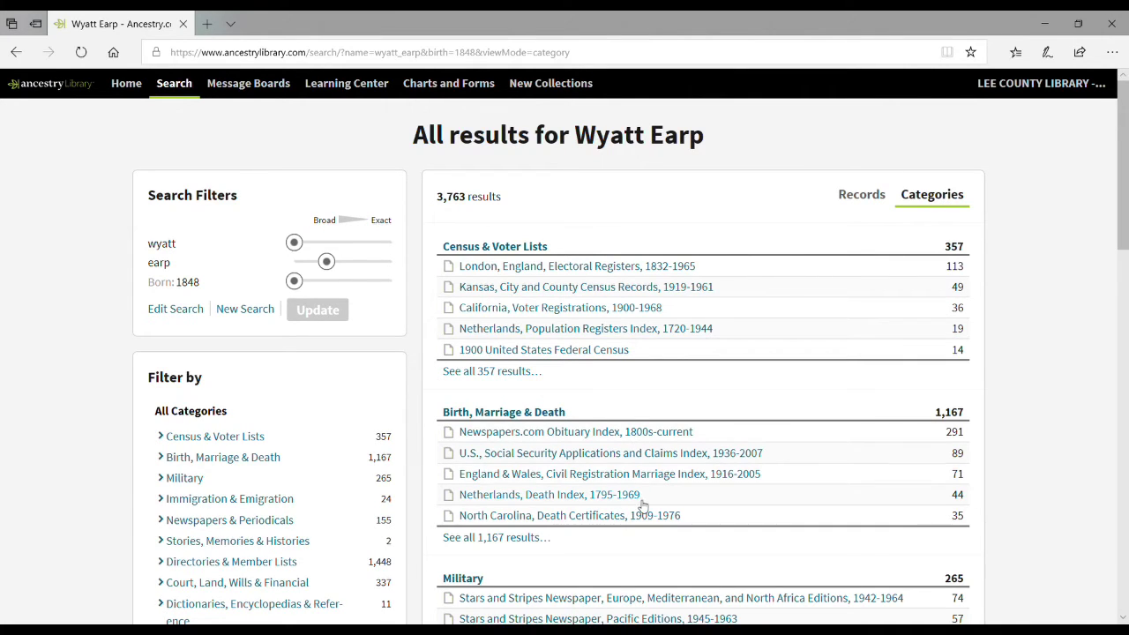
pyautogui.click(16, 53)
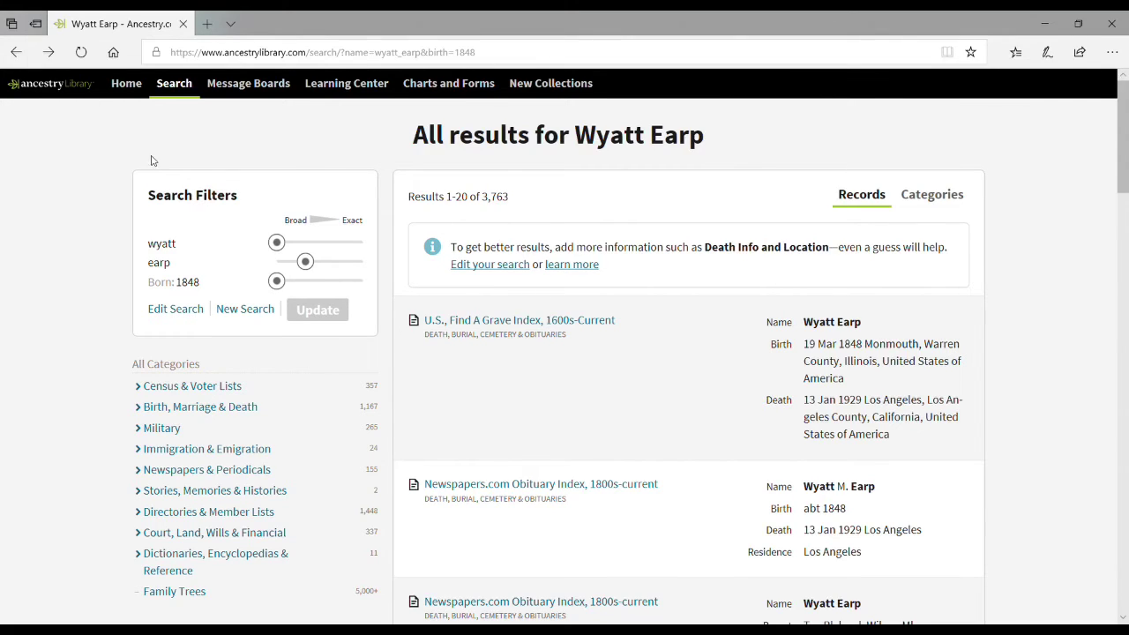
pyautogui.click(233, 391)
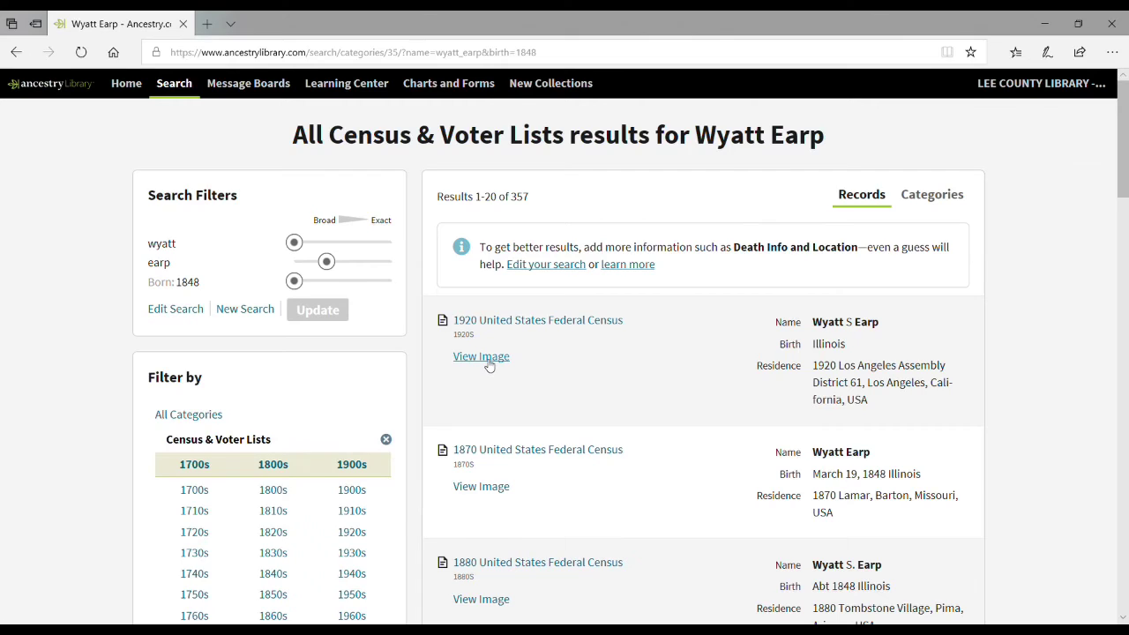
pyautogui.click(487, 358)
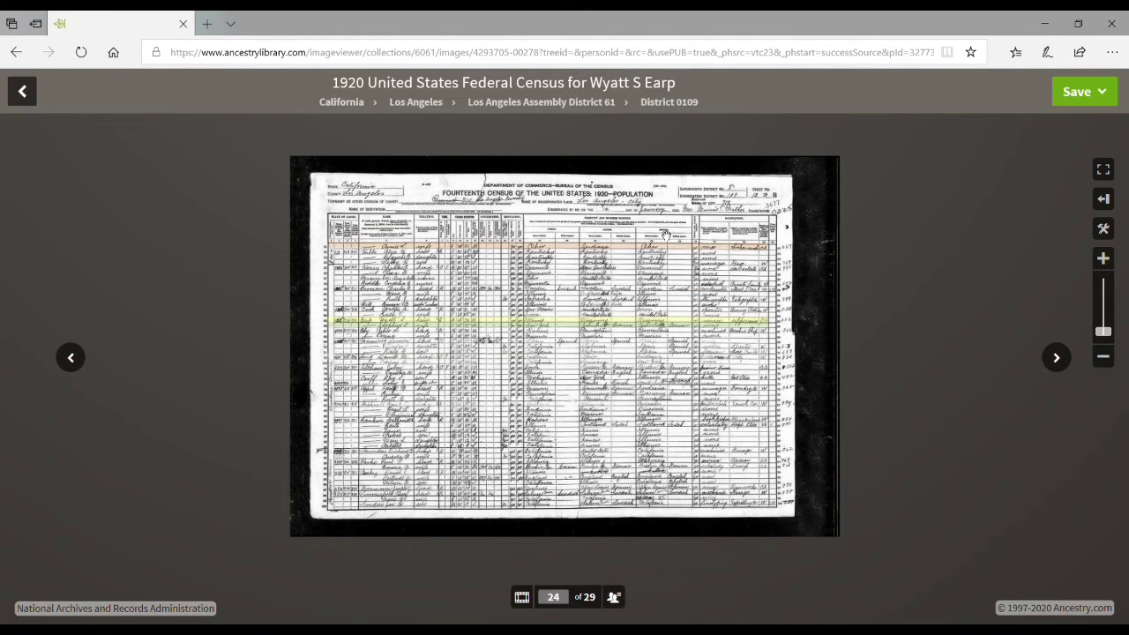
pyautogui.moveTo(663, 235)
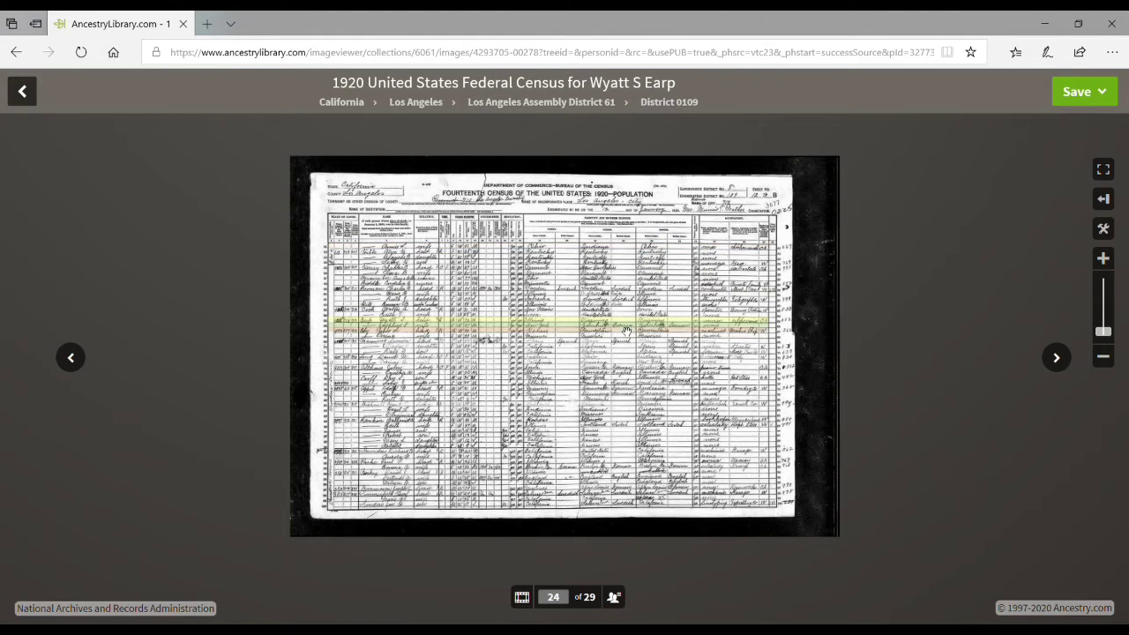
pyautogui.click(17, 55)
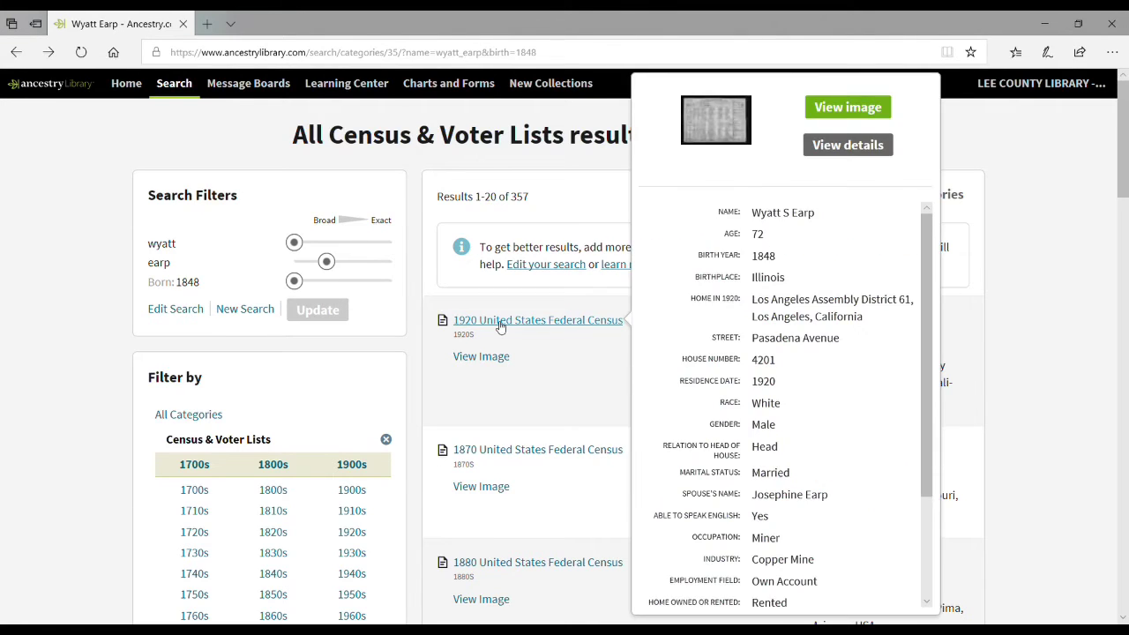
# Step: View the 1920 census page image for Wyatt S Earp, then go back three pages
pyautogui.click(500, 325)
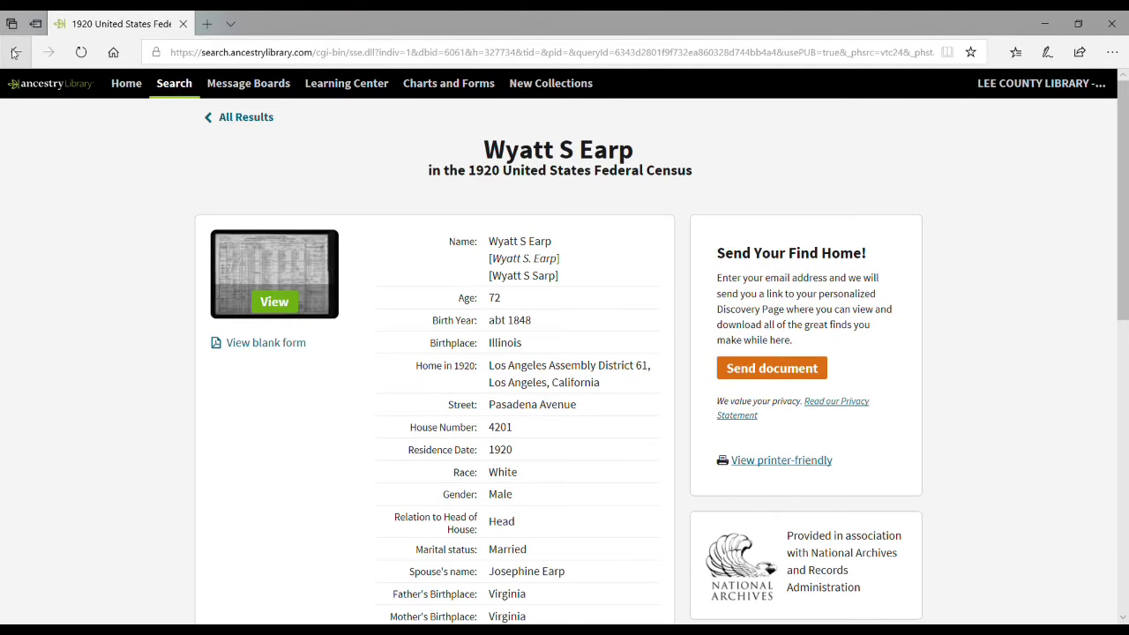
pyautogui.click(274, 308)
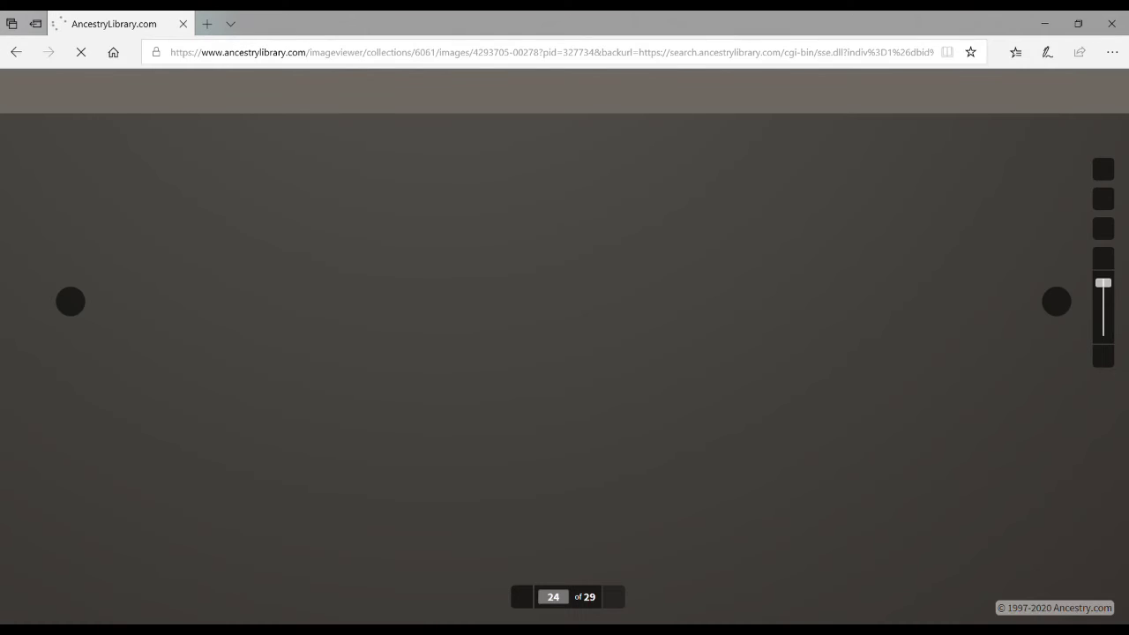
pyautogui.click(15, 63)
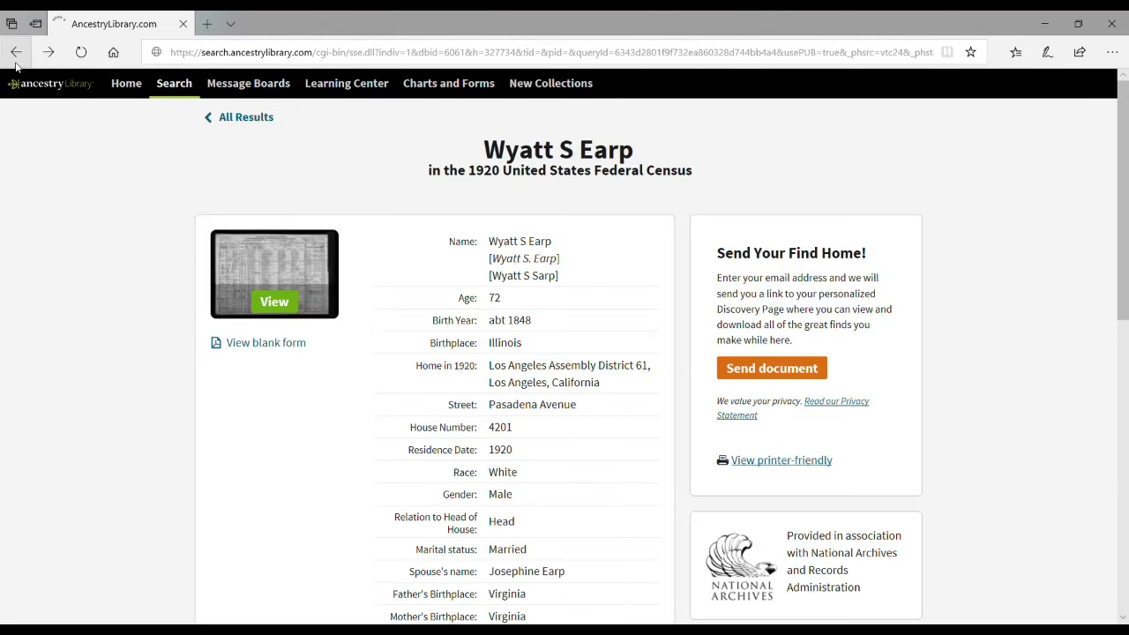
pyautogui.click(15, 63)
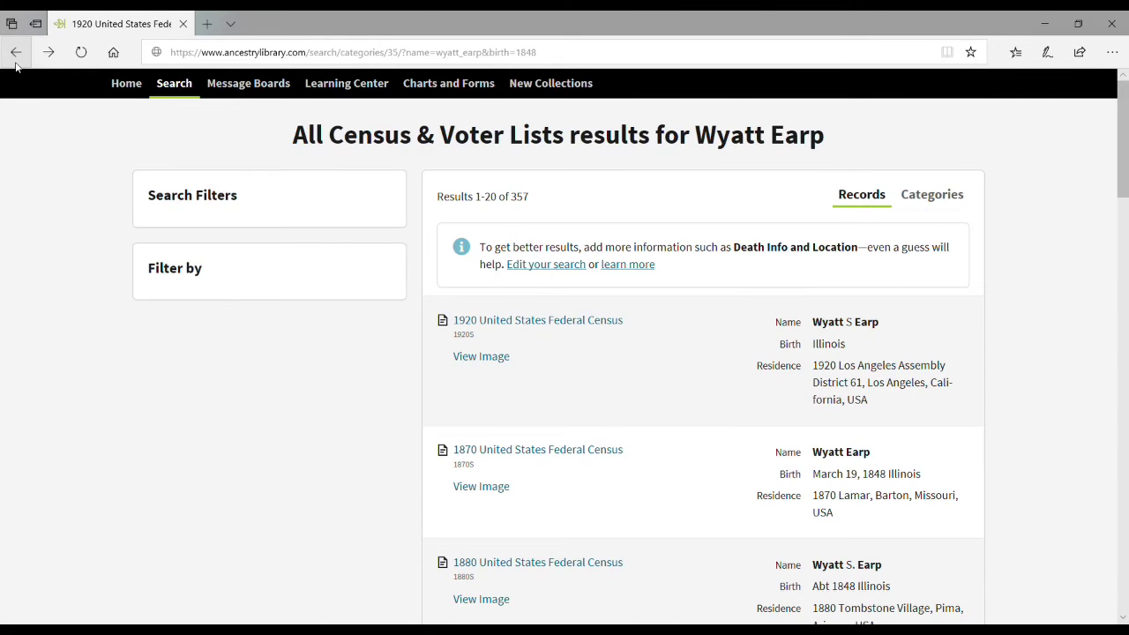
pyautogui.click(15, 64)
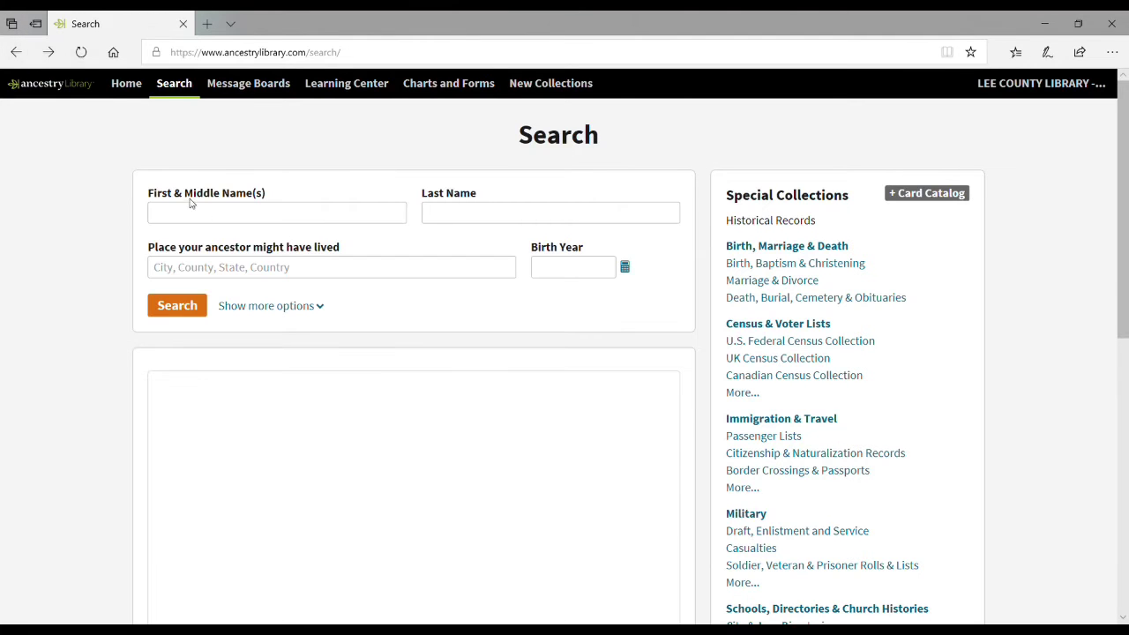
# Step: Search for wyatt earp born 1848 and open the U.S., Find A Grave Index result
pyautogui.click(222, 214)
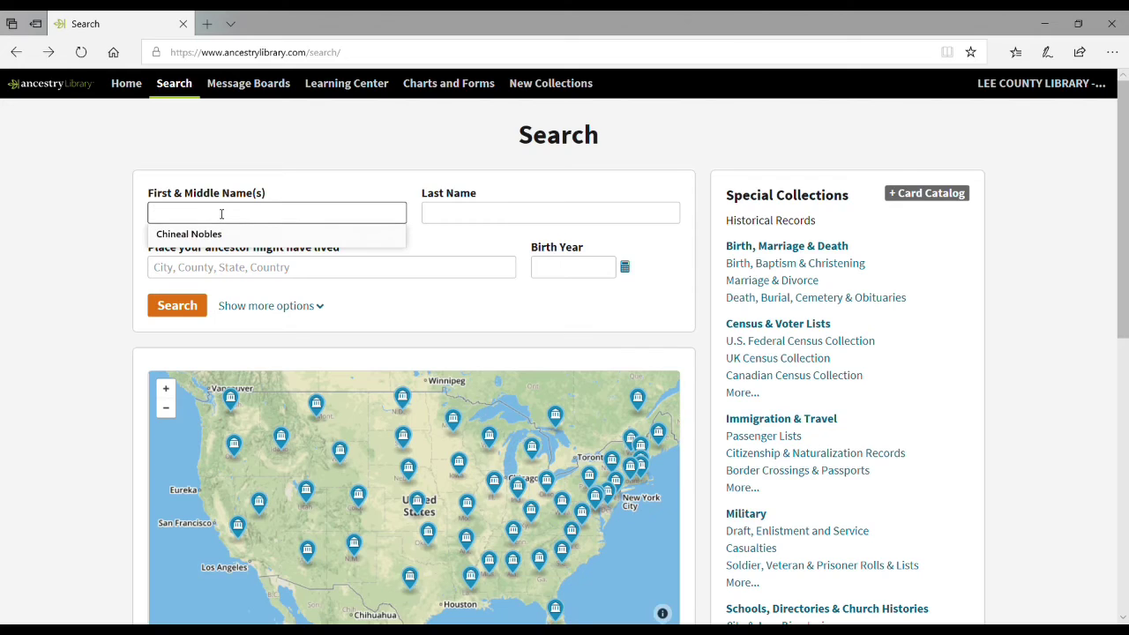
pyautogui.write('wyatt')
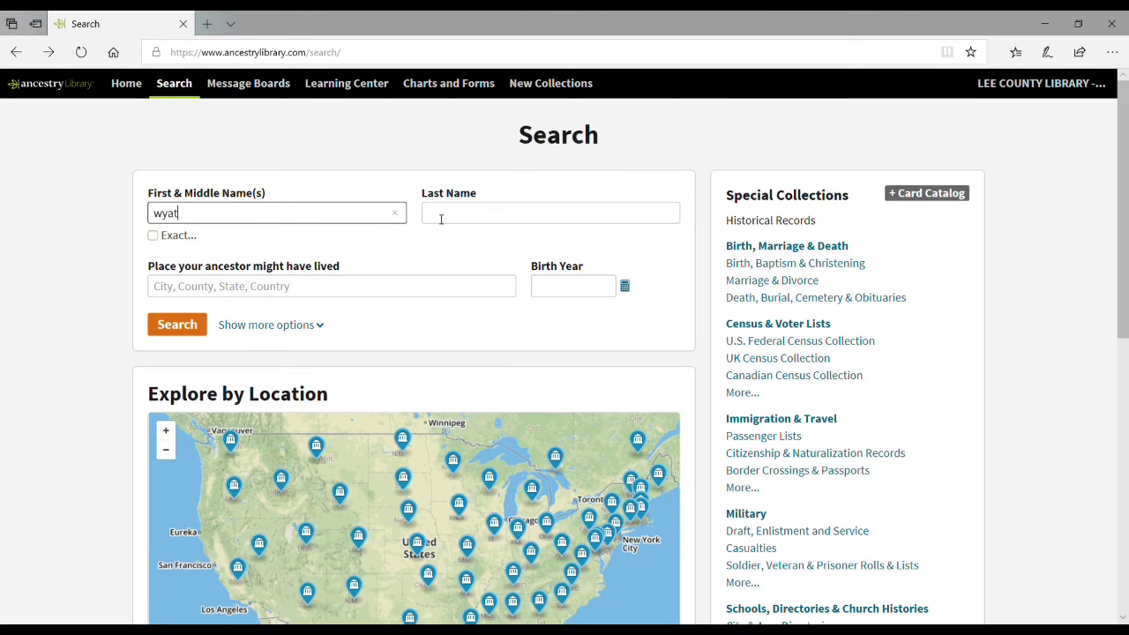
pyautogui.click(442, 218)
pyautogui.write('earp')
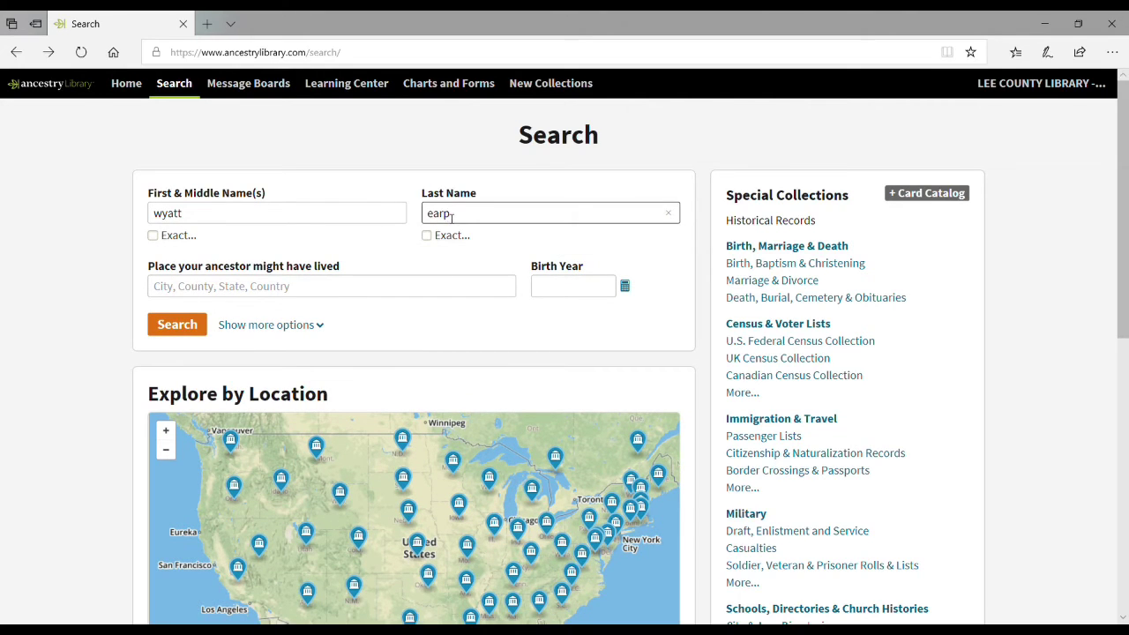
pyautogui.click(625, 287)
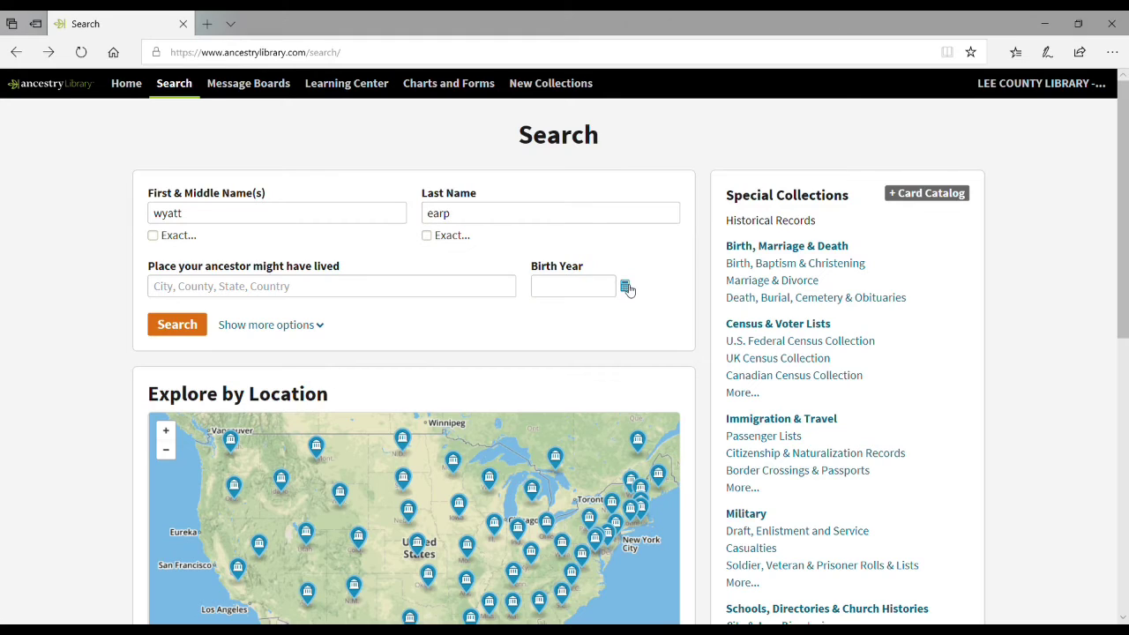
pyautogui.click(609, 291)
pyautogui.write('1848')
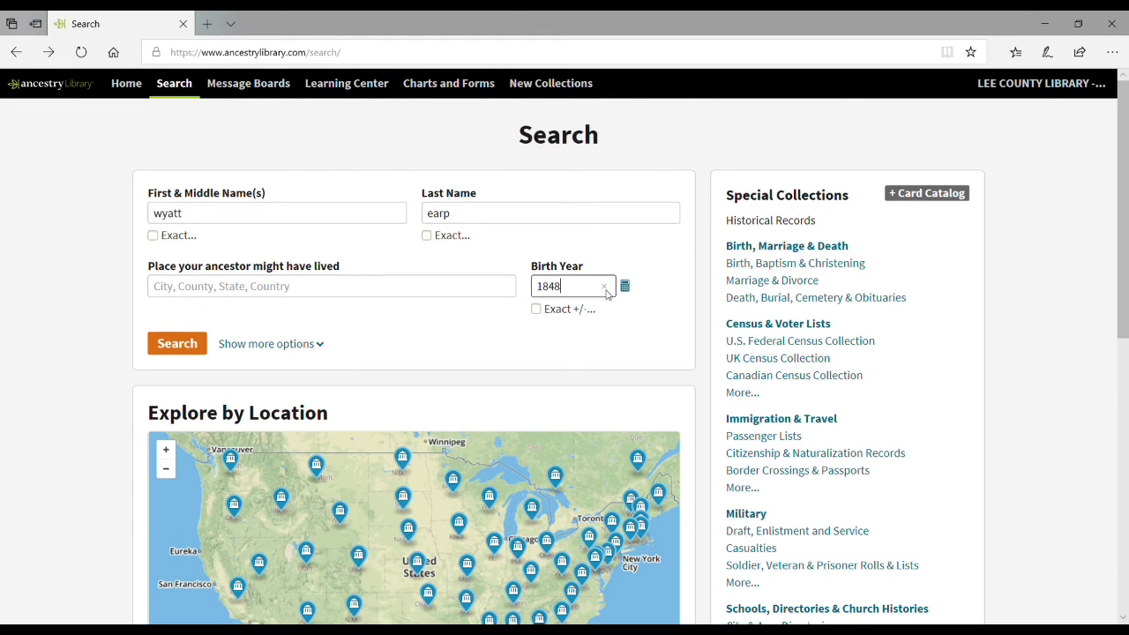
pyautogui.click(176, 344)
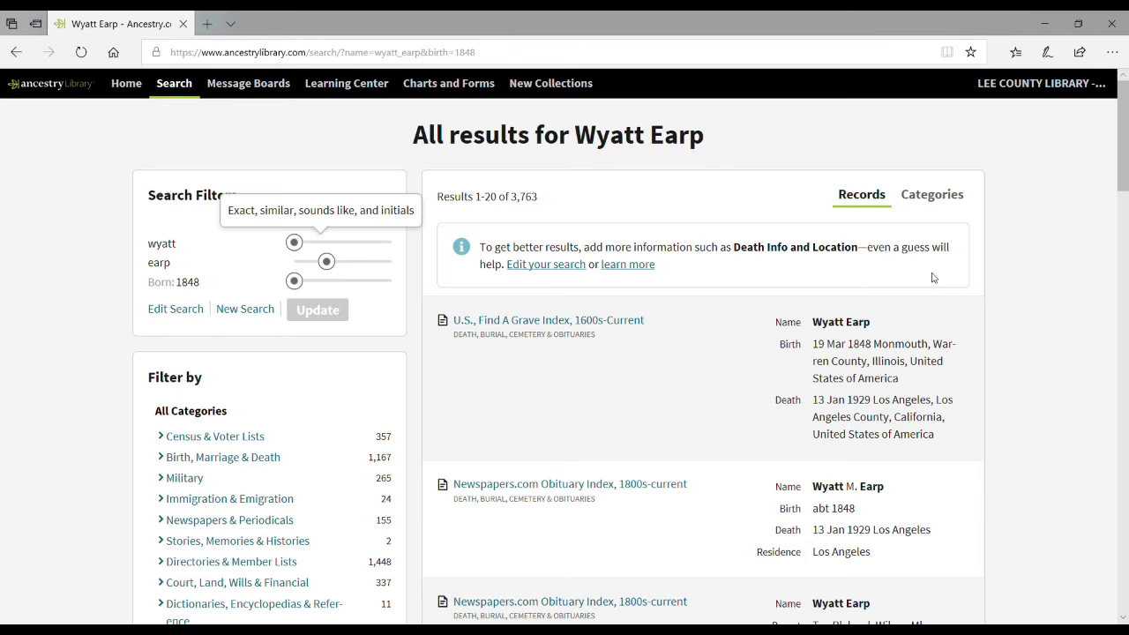
pyautogui.click(637, 322)
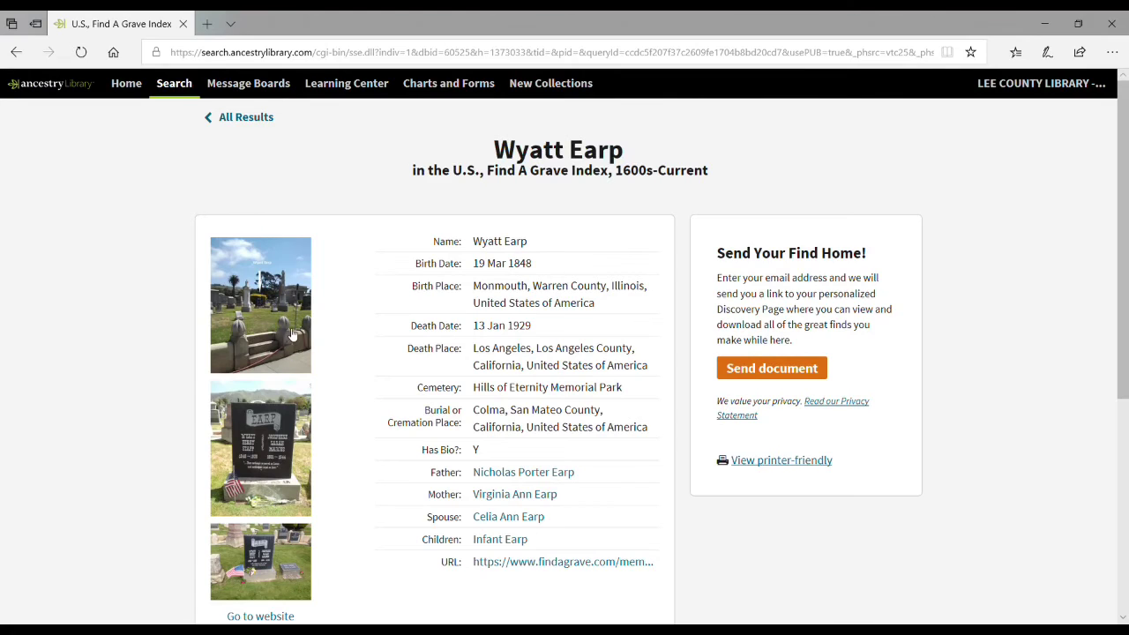
# Step: Open the findagrave.com memorial in a new tab and return to the index record
pyautogui.middleClick(294, 333)
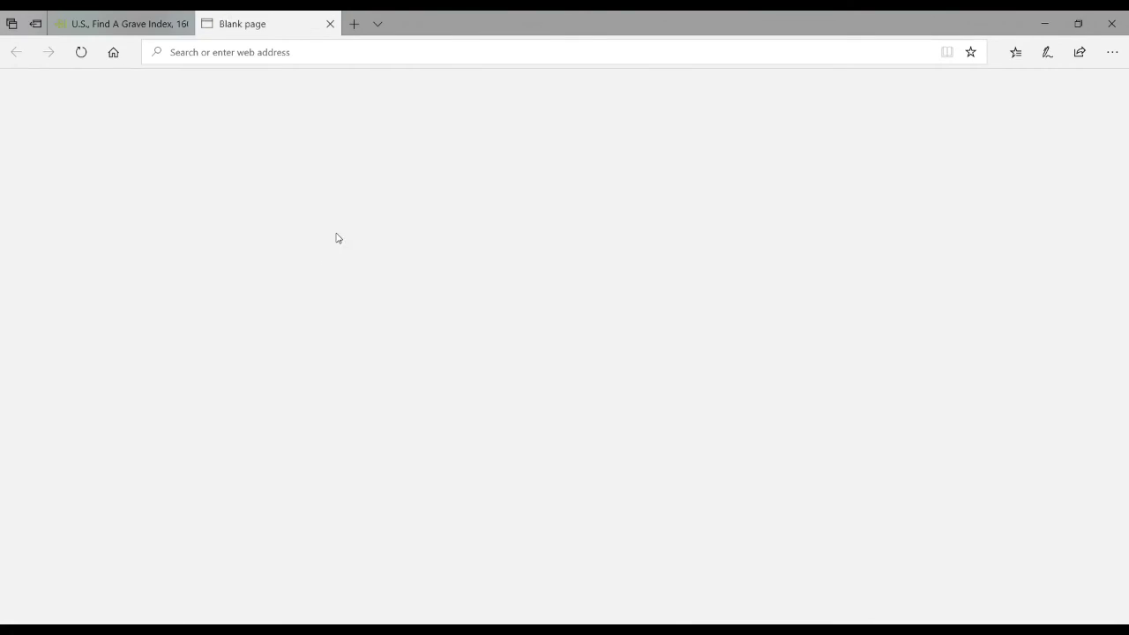
pyautogui.click(82, 16)
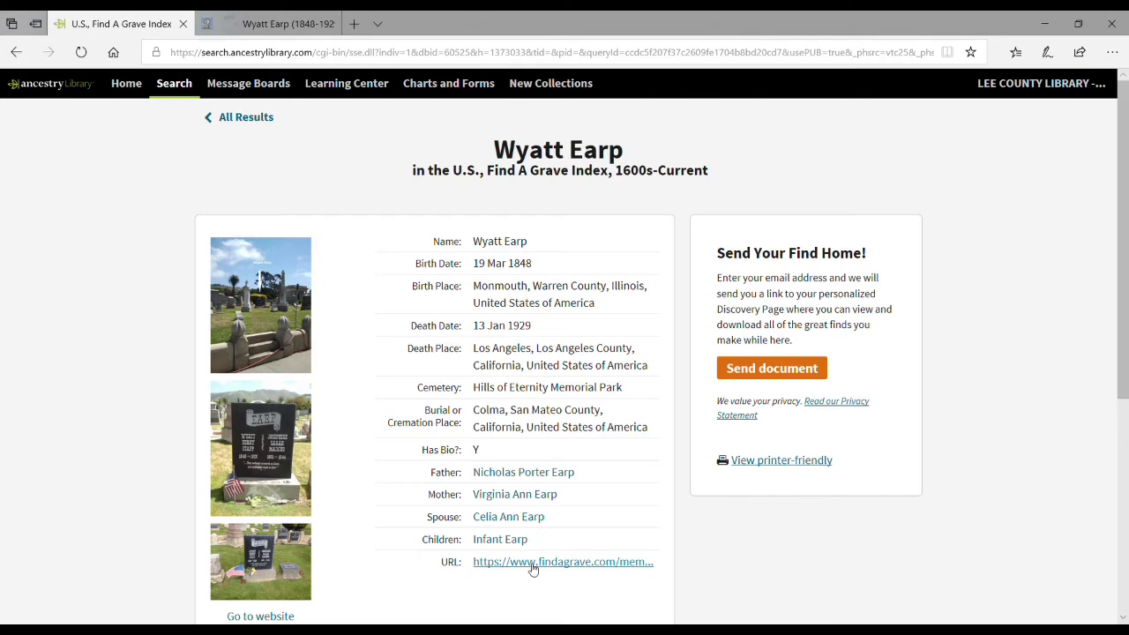
pyautogui.click(265, 24)
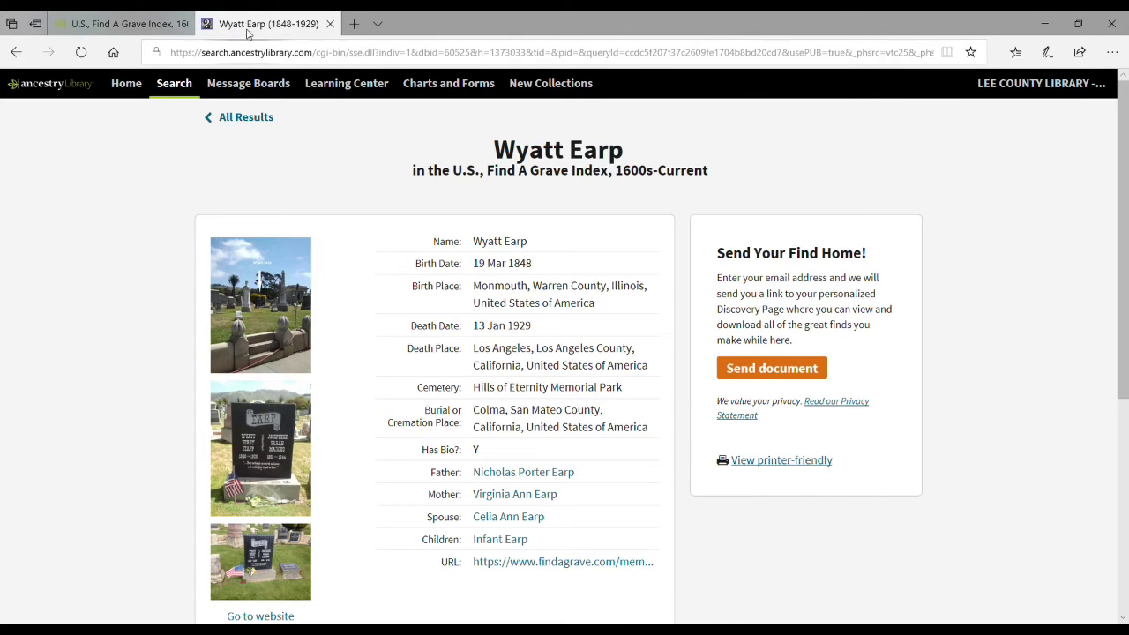
pyautogui.scroll(-5, 398, 340)
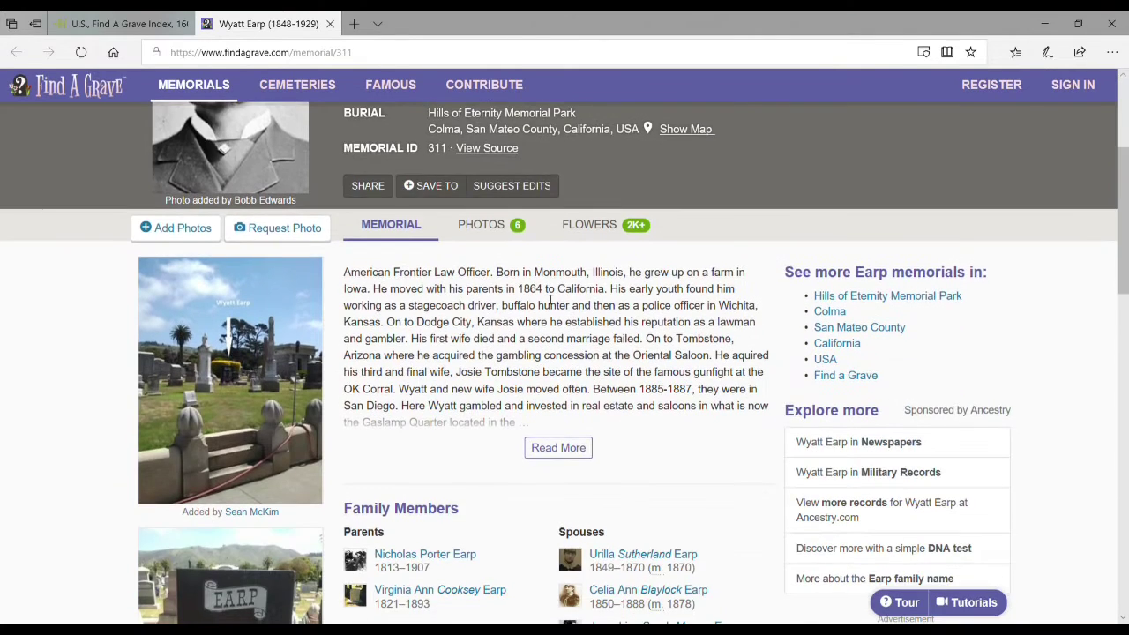
pyautogui.scroll(-2, 383, 255)
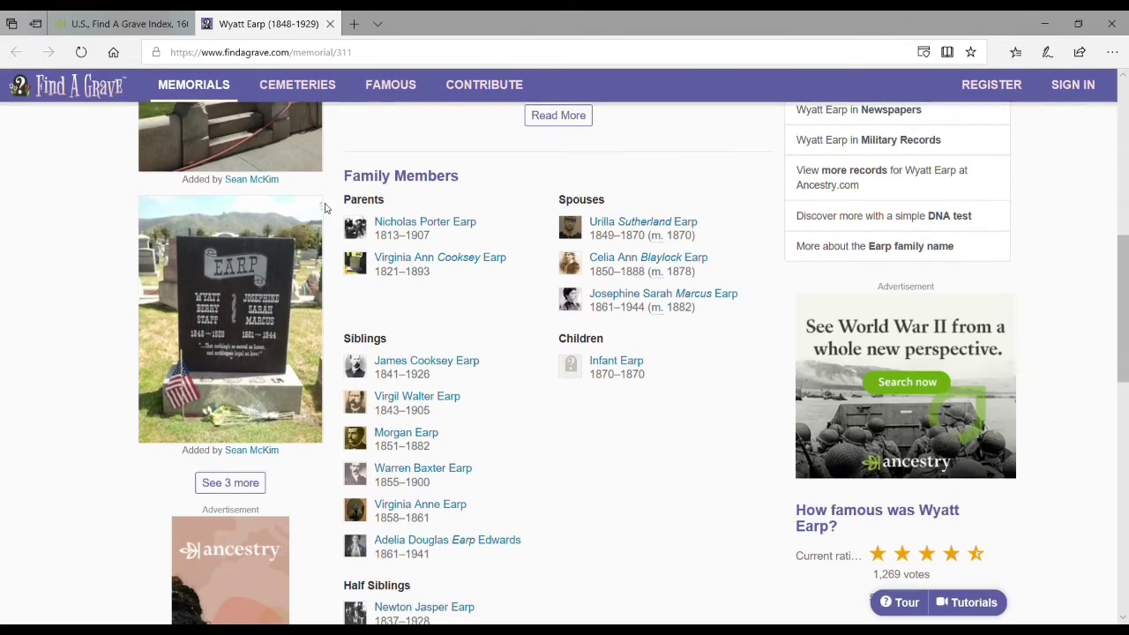
pyautogui.scroll(-2, 324, 216)
pyautogui.scroll(5, 325, 215)
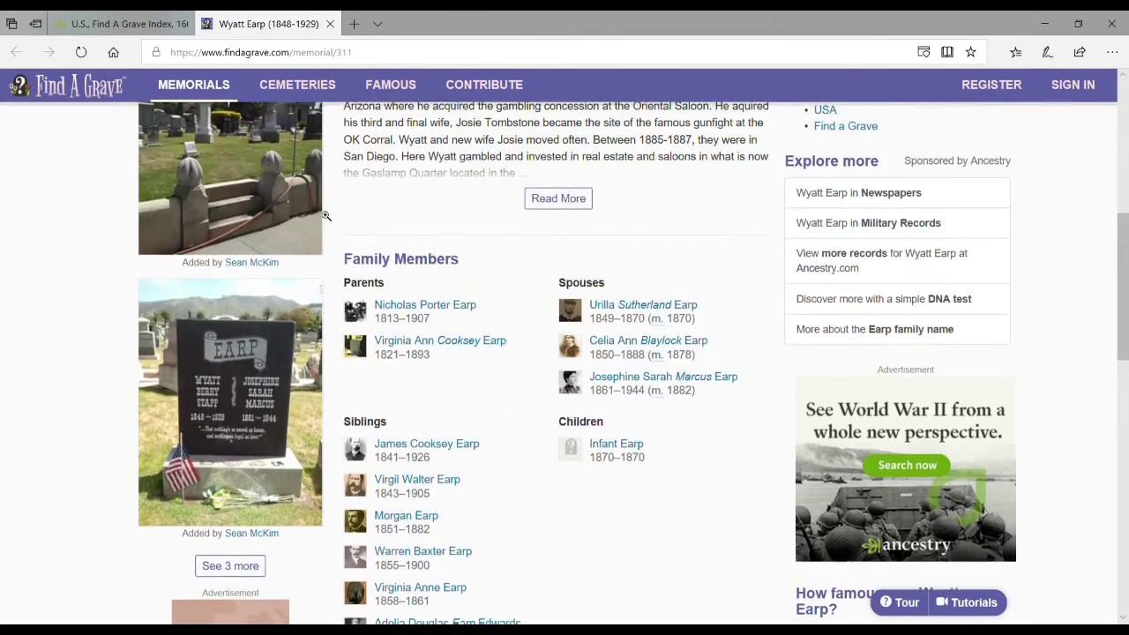
pyautogui.scroll(-3, 325, 215)
pyautogui.scroll(7, 325, 215)
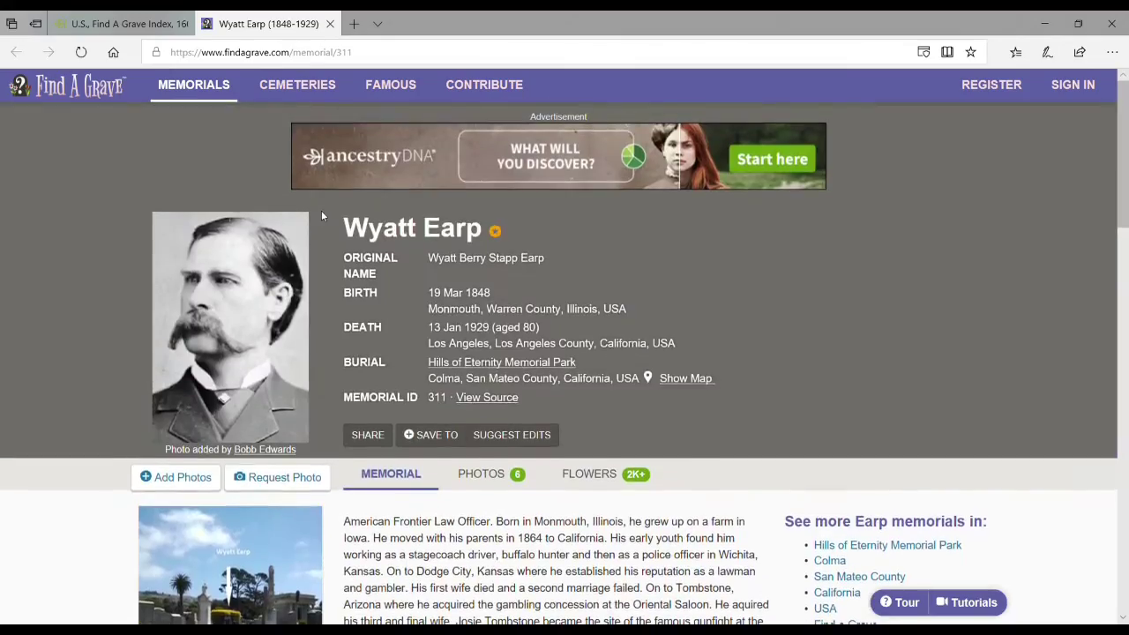
pyautogui.click(130, 23)
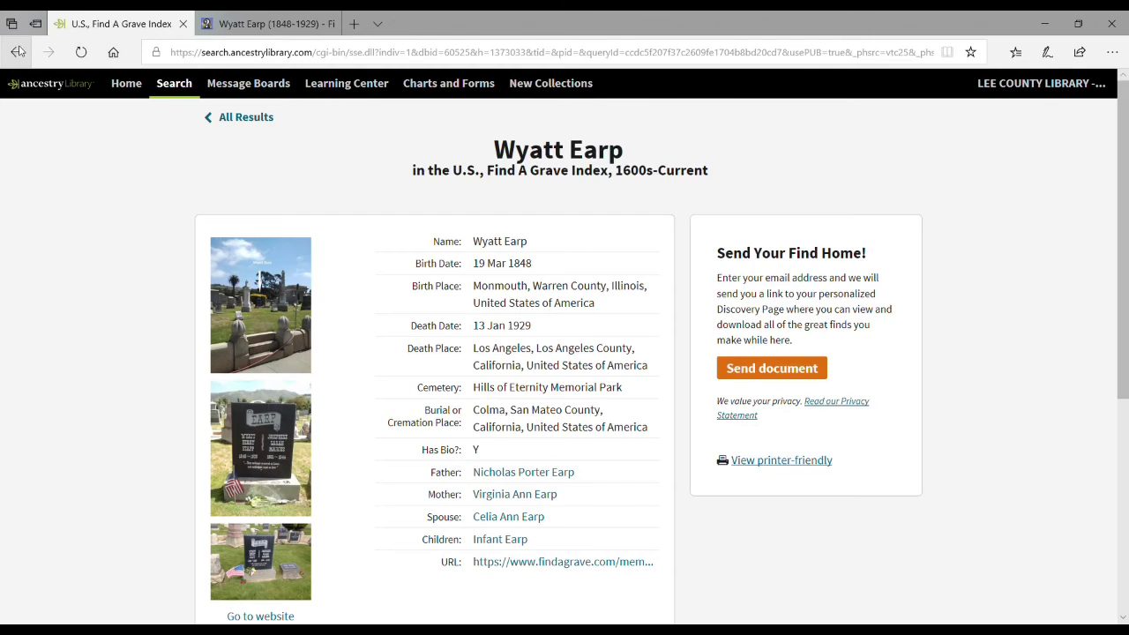
# Step: Go back twice, through the Wyatt Earp results, to the empty Search form
pyautogui.click(18, 51)
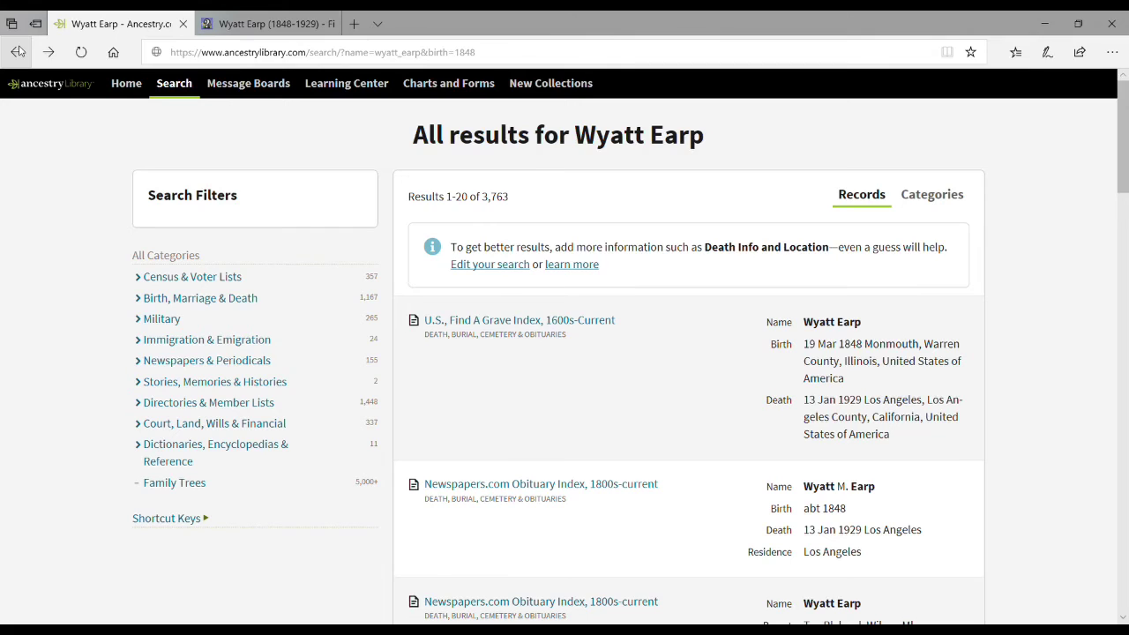
pyautogui.click(17, 51)
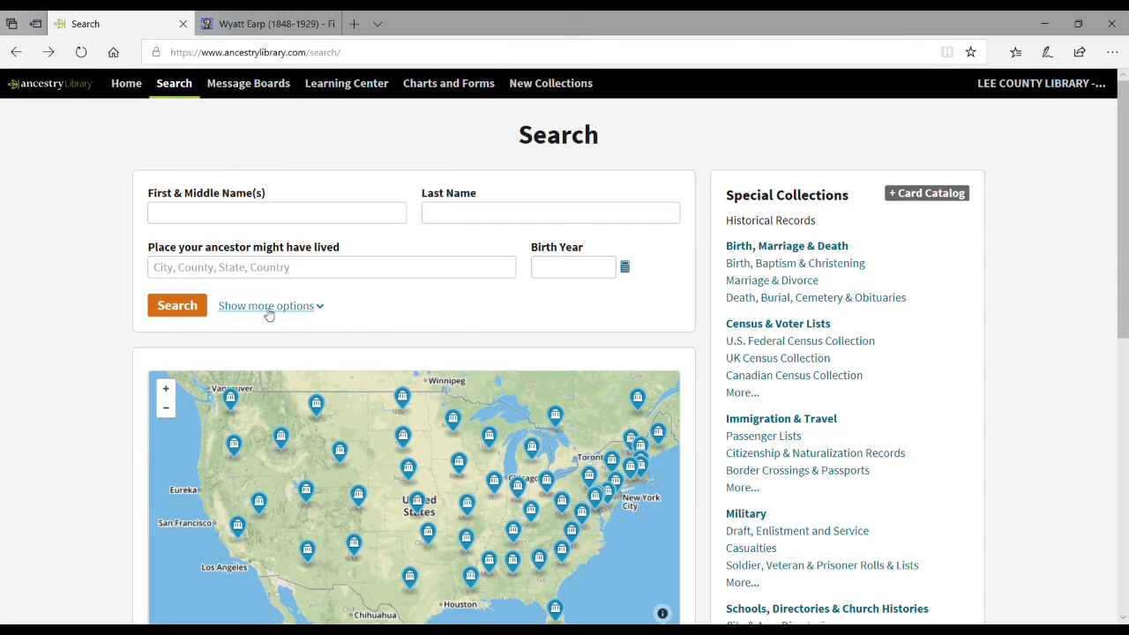
# Step: Expand the extra search options, enter first name 'wyatt' and last name 'earp', and search
pyautogui.click(269, 309)
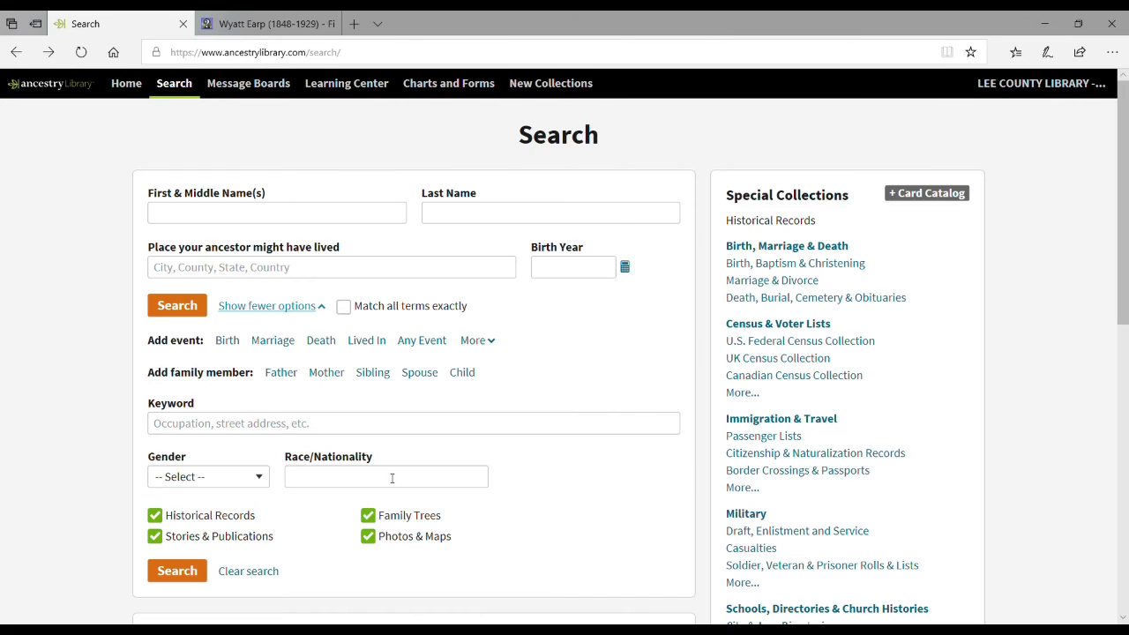
pyautogui.click(281, 213)
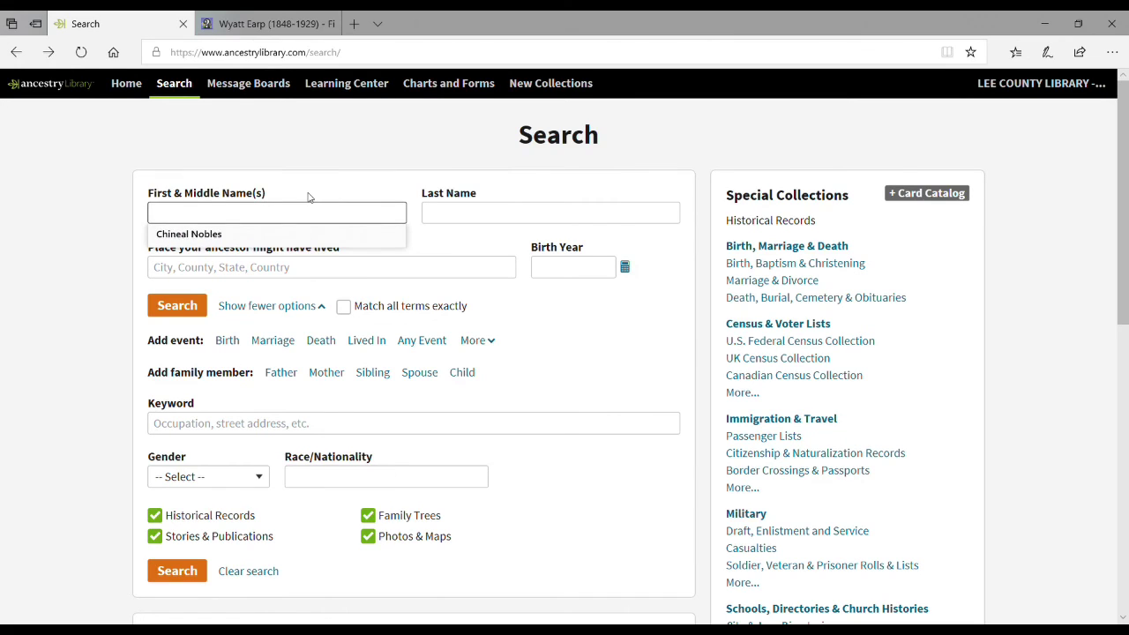
pyautogui.write('wyatt')
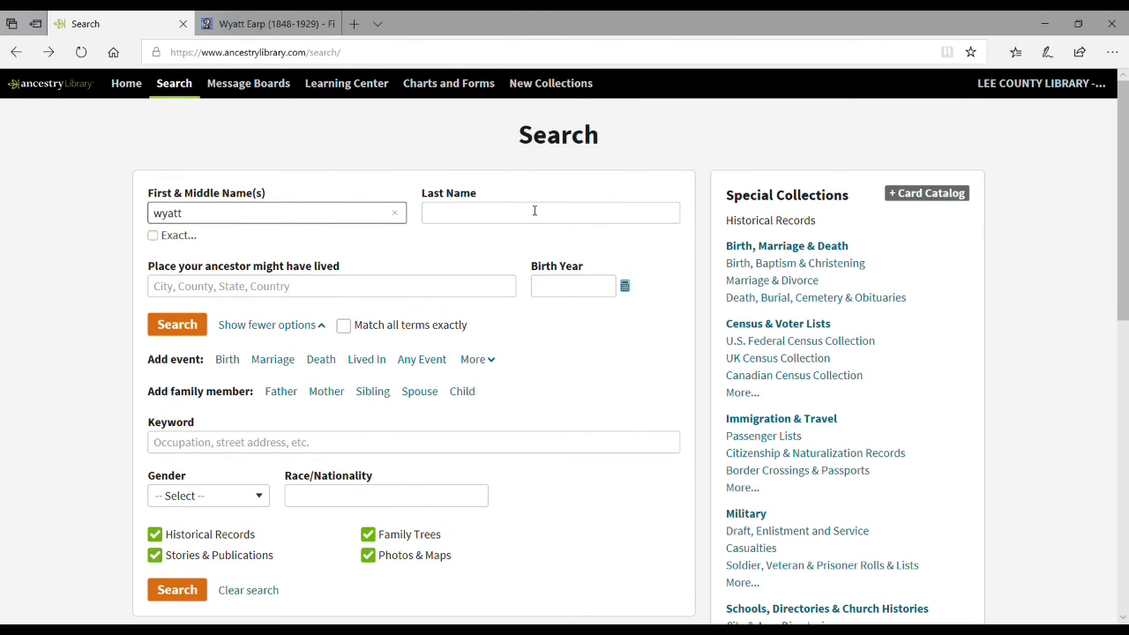
pyautogui.click(548, 213)
pyautogui.write('earp')
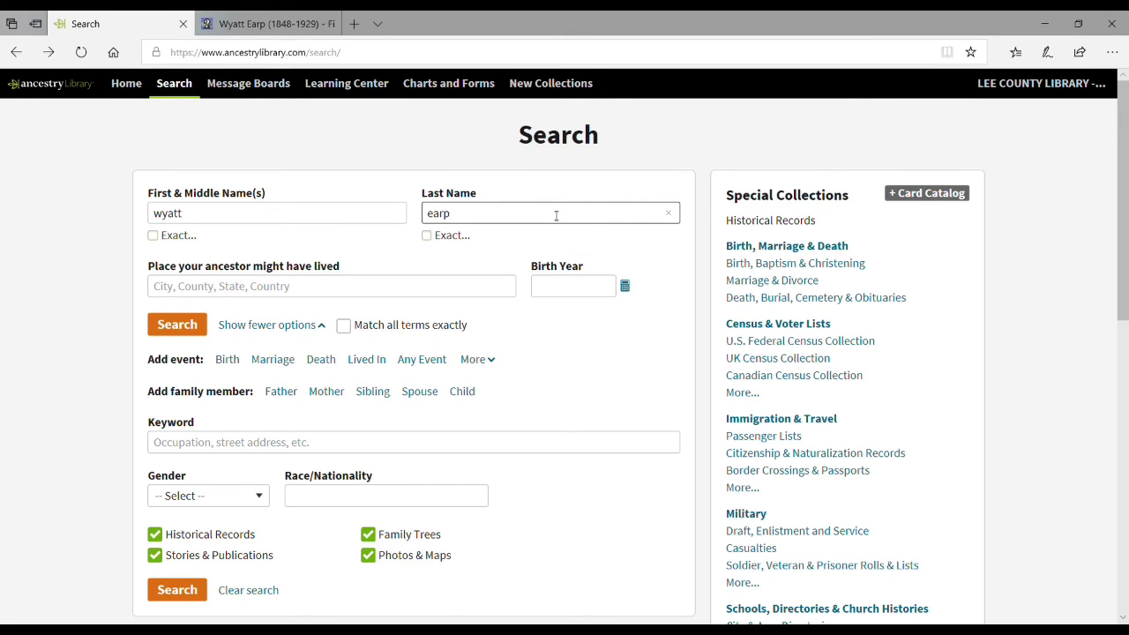
pyautogui.click(192, 333)
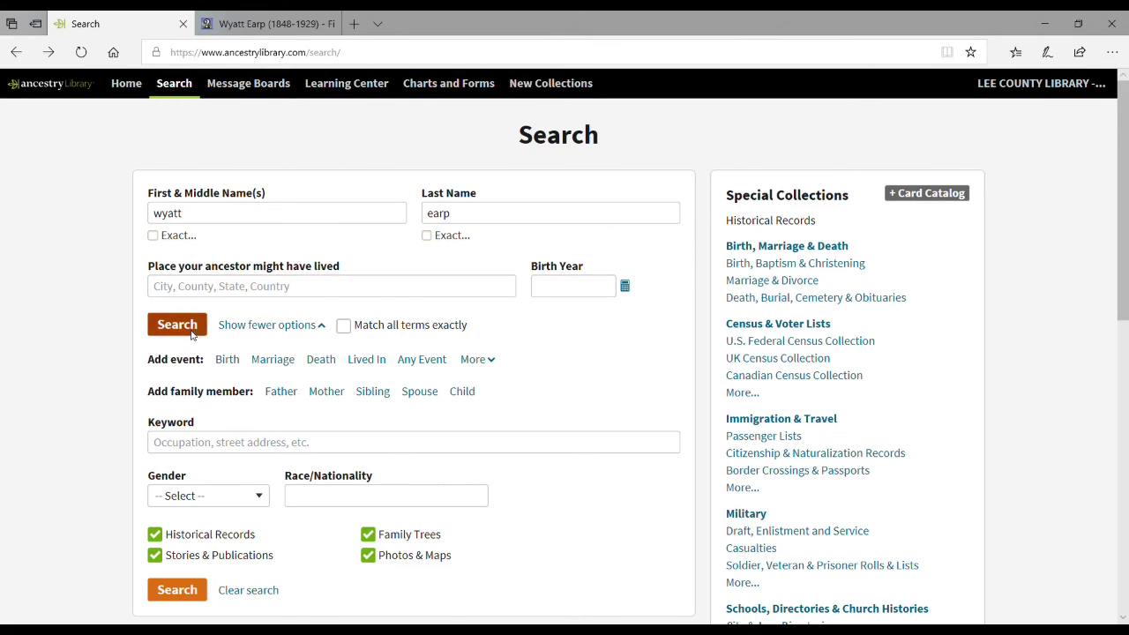